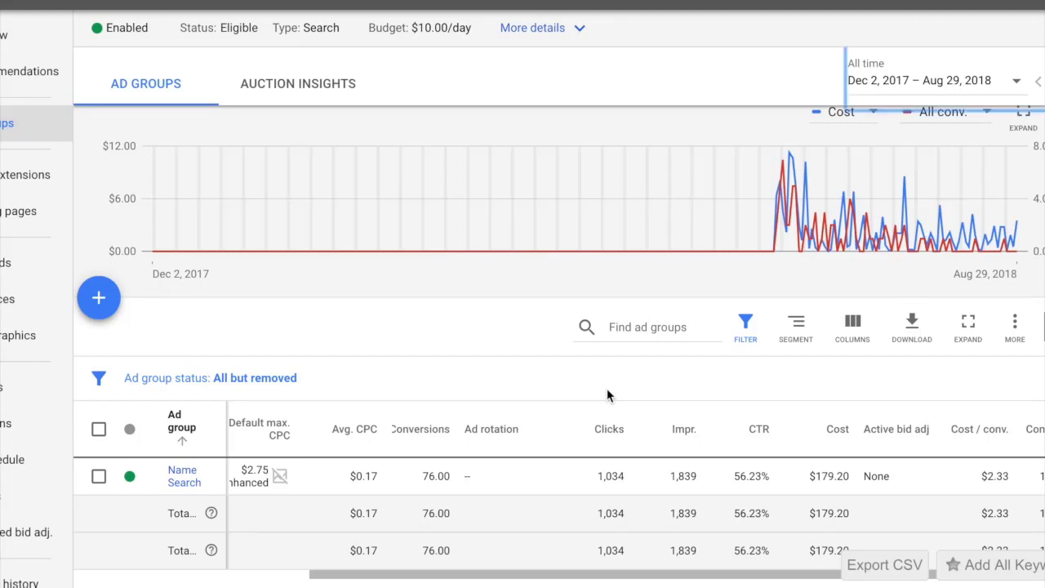
pyautogui.scroll(-1, 698, 512)
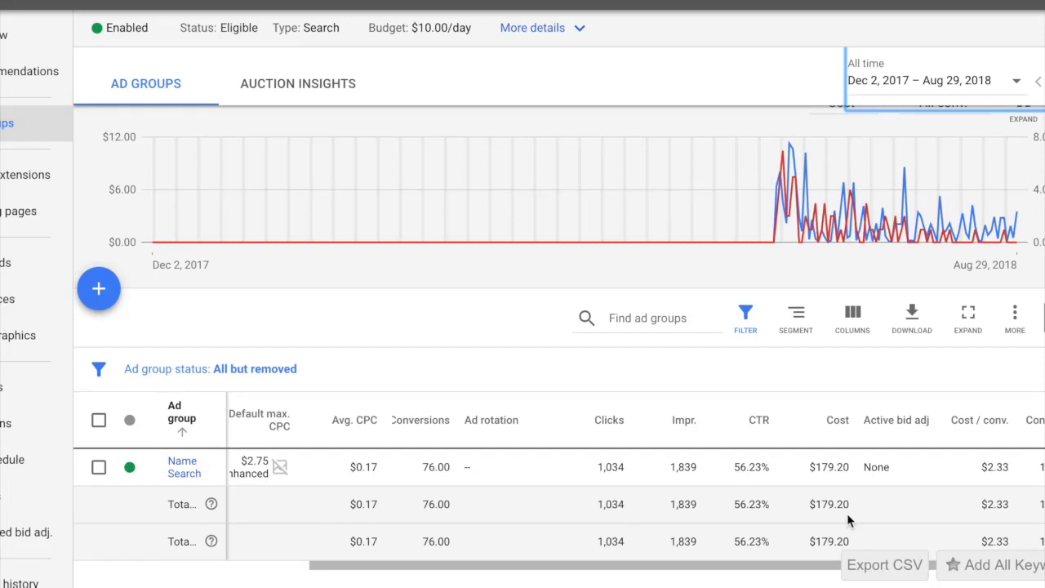
pyautogui.scroll(2, 847, 506)
pyautogui.moveTo(779, 231)
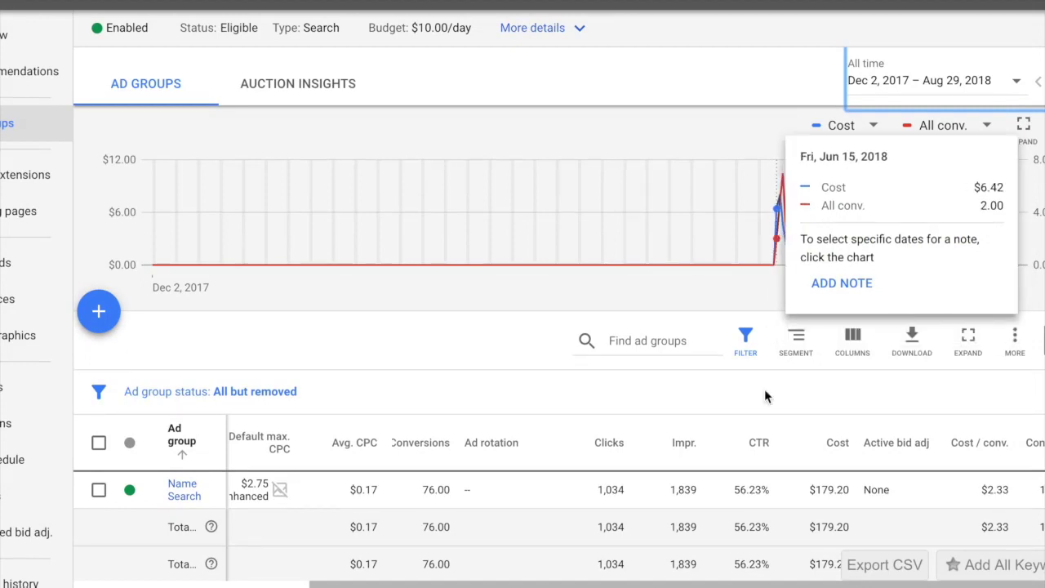
pyautogui.scroll(-1, 770, 396)
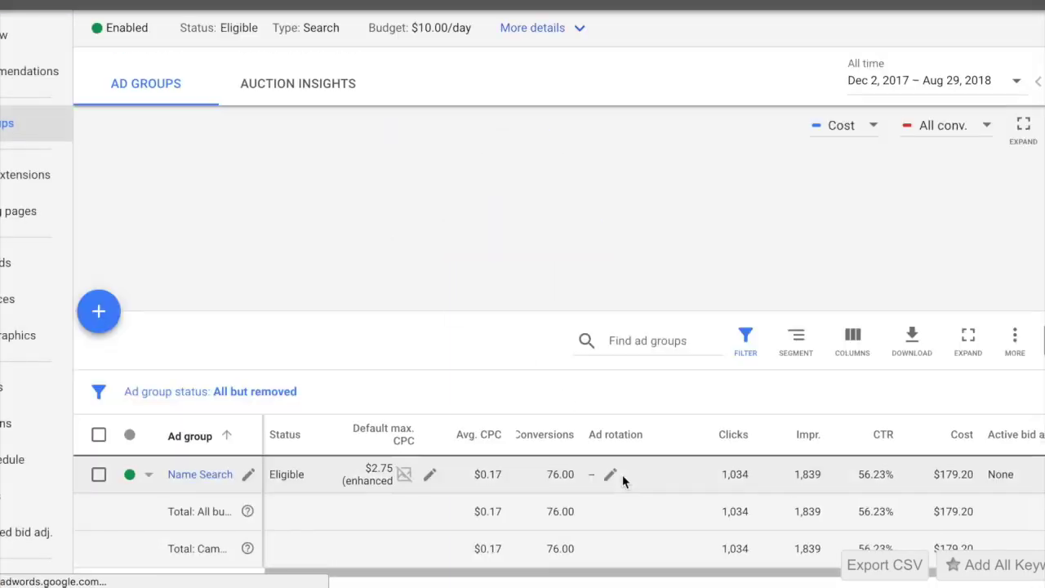
pyautogui.hscroll(3, 622, 478)
pyautogui.scroll(-1, 622, 478)
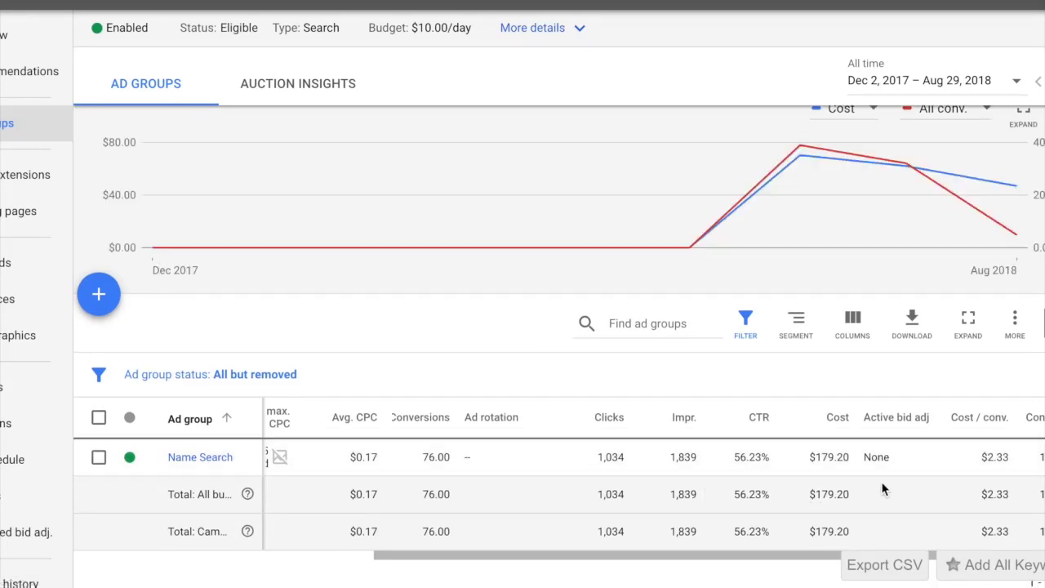
pyautogui.scroll(1, 884, 487)
pyautogui.click(916, 80)
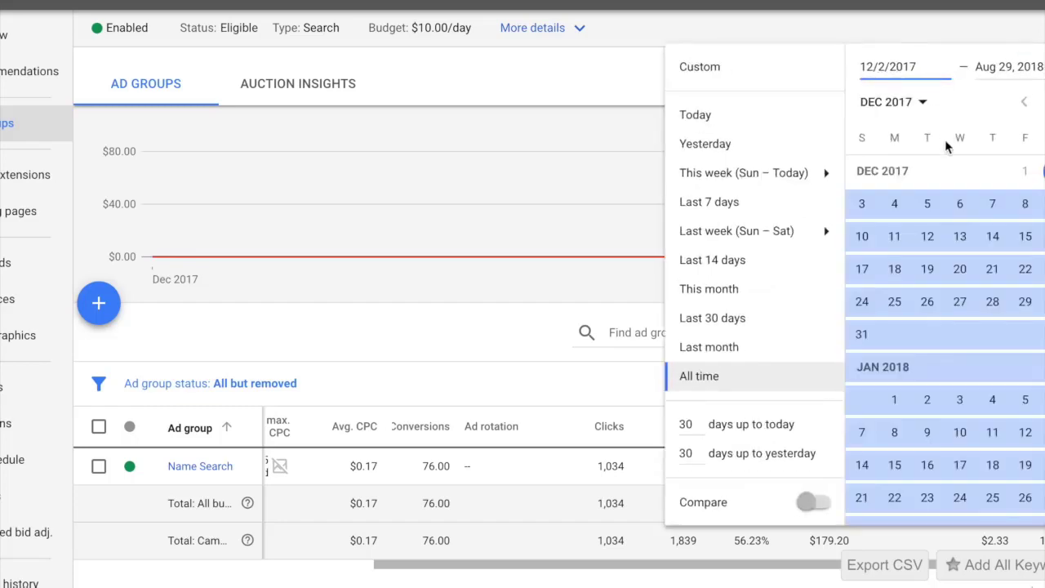
pyautogui.click(774, 379)
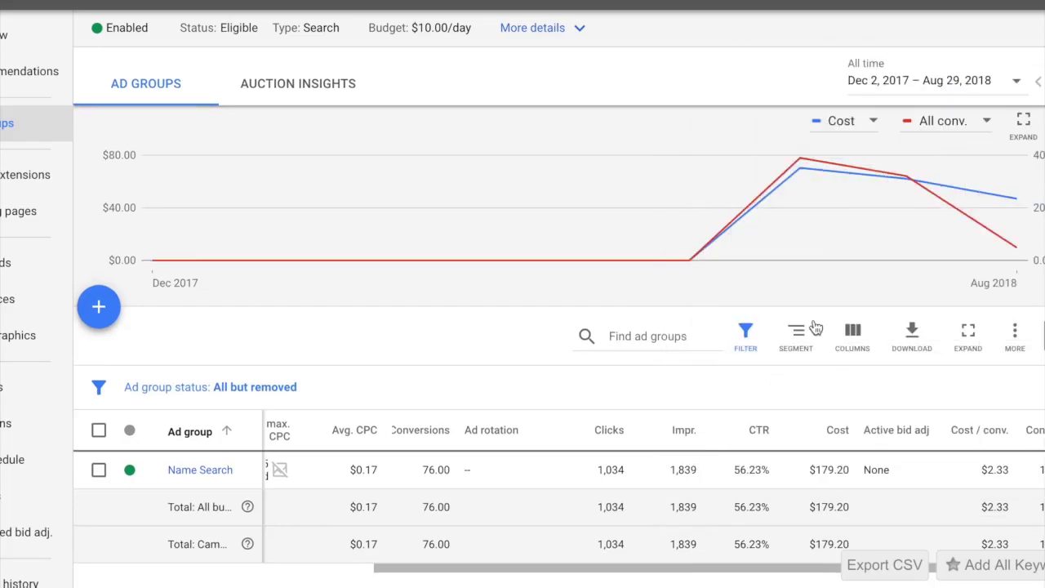
pyautogui.click(931, 72)
pyautogui.click(773, 347)
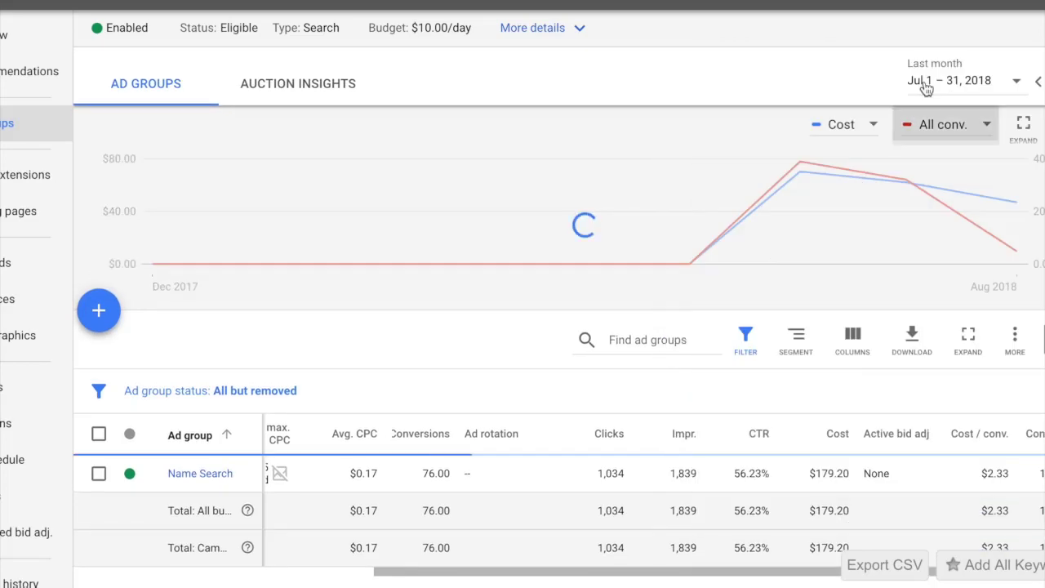
pyautogui.click(945, 82)
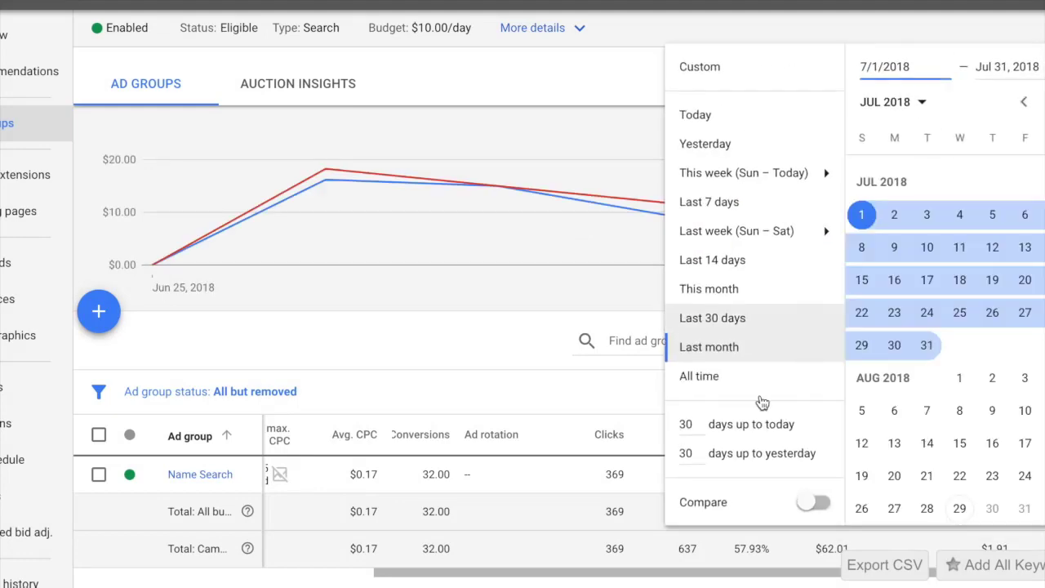
pyautogui.click(769, 375)
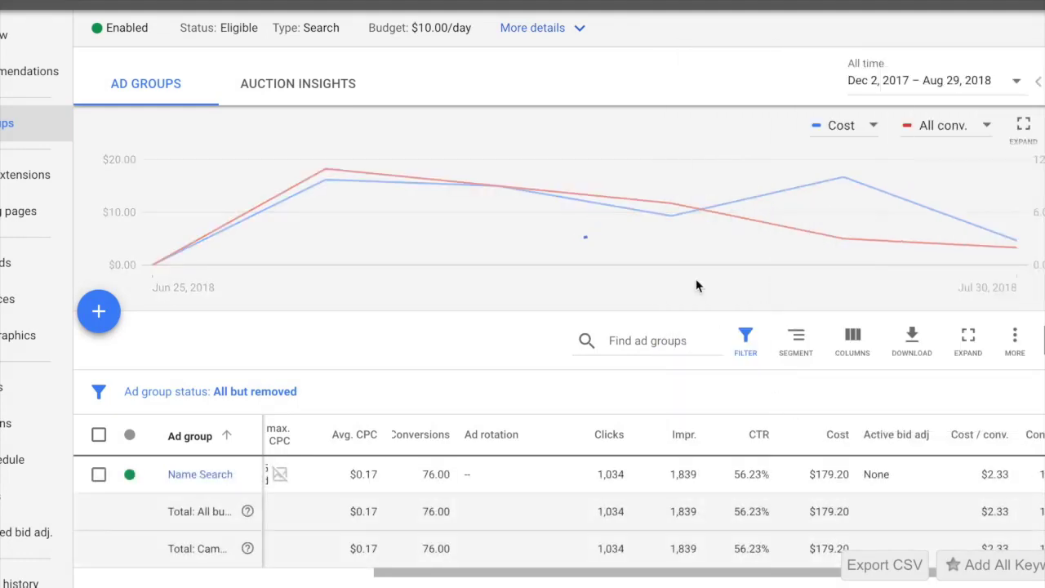
pyautogui.moveTo(773, 203)
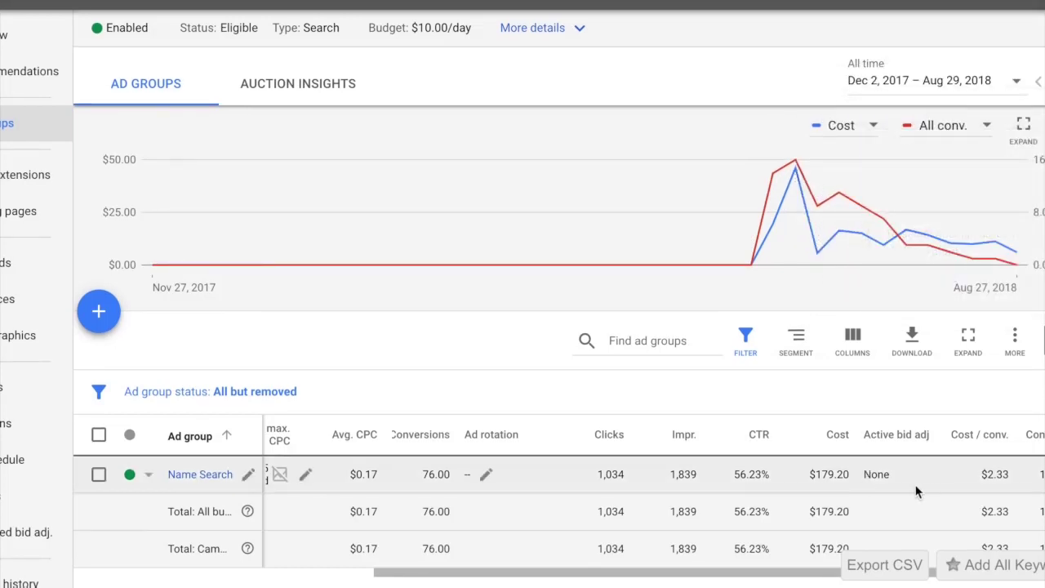
pyautogui.doubleClick(830, 476)
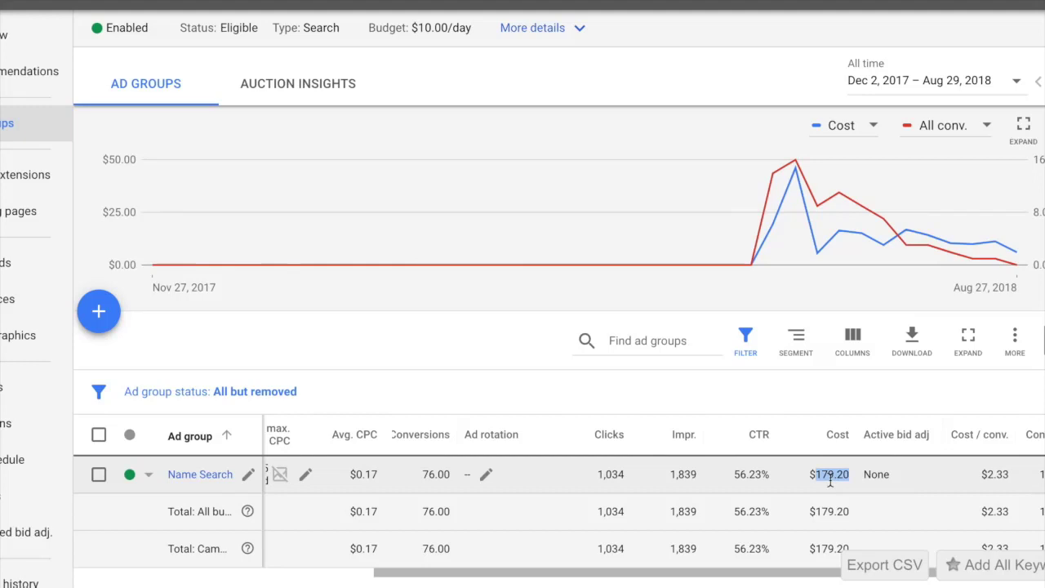
pyautogui.click(830, 482)
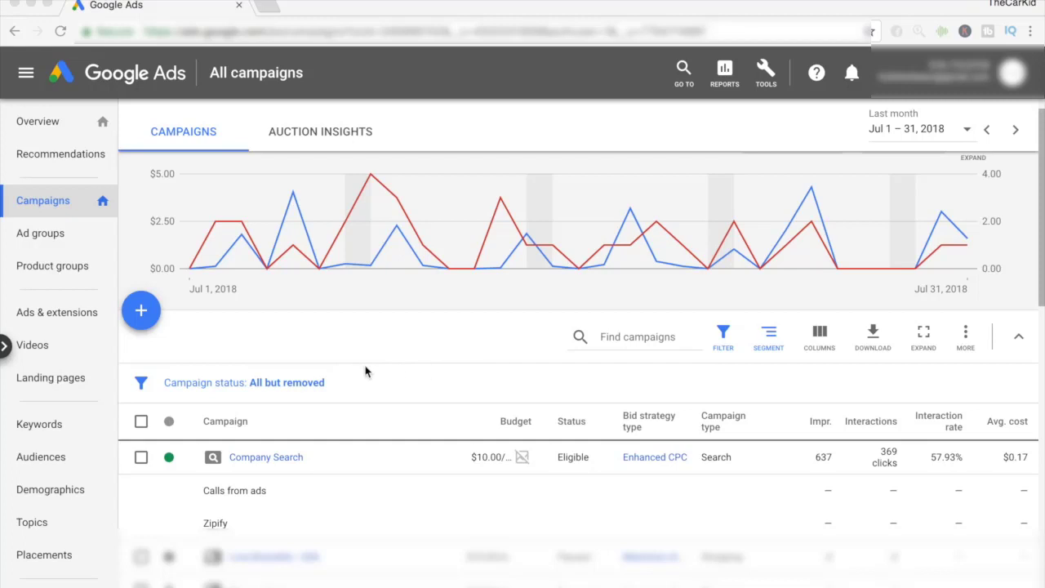
# Create a new campaign with Sales as the goal and Search as the campaign type.
pyautogui.click(143, 322)
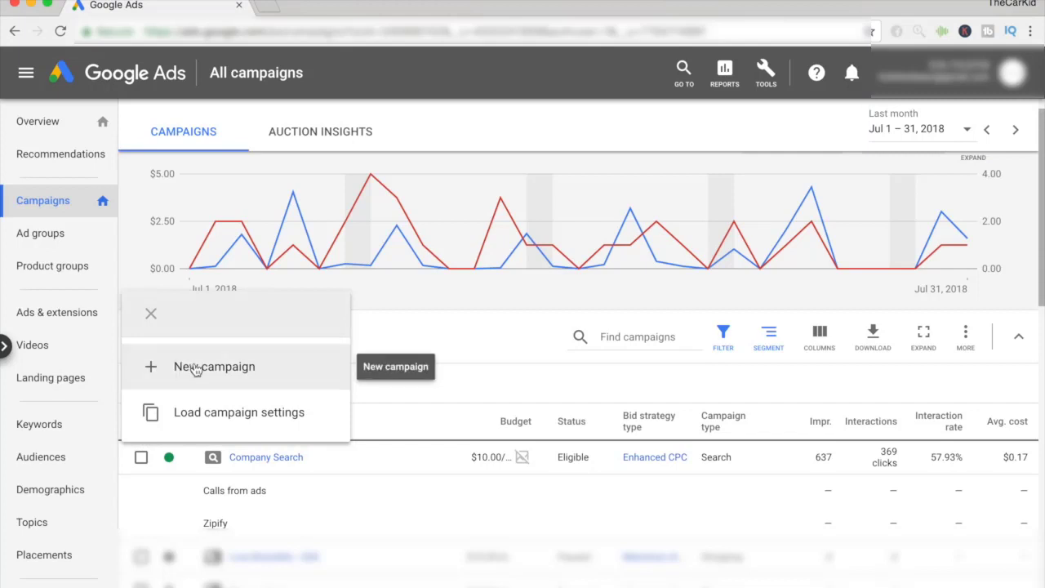
pyautogui.click(198, 366)
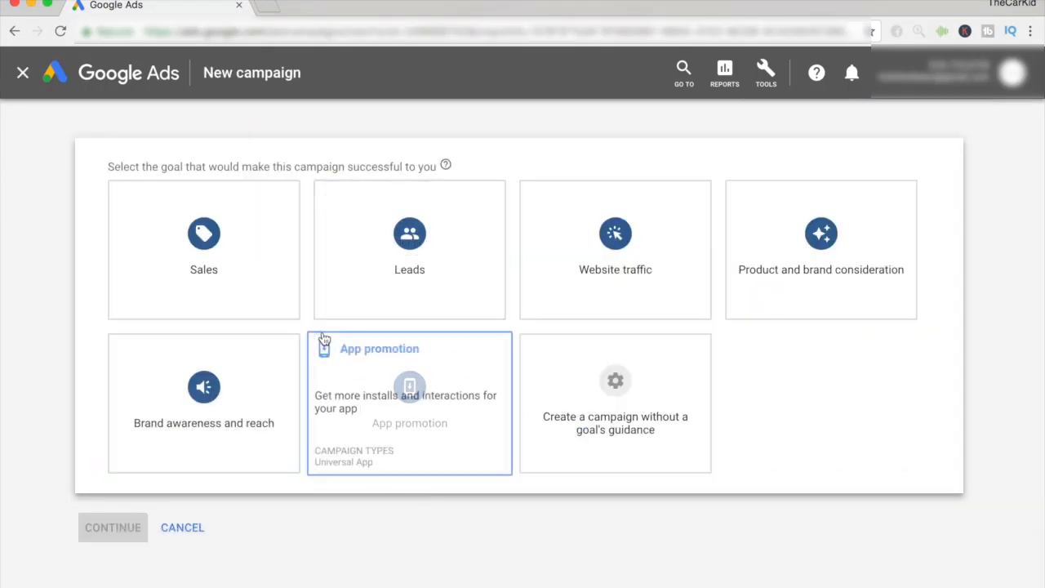
pyautogui.click(242, 242)
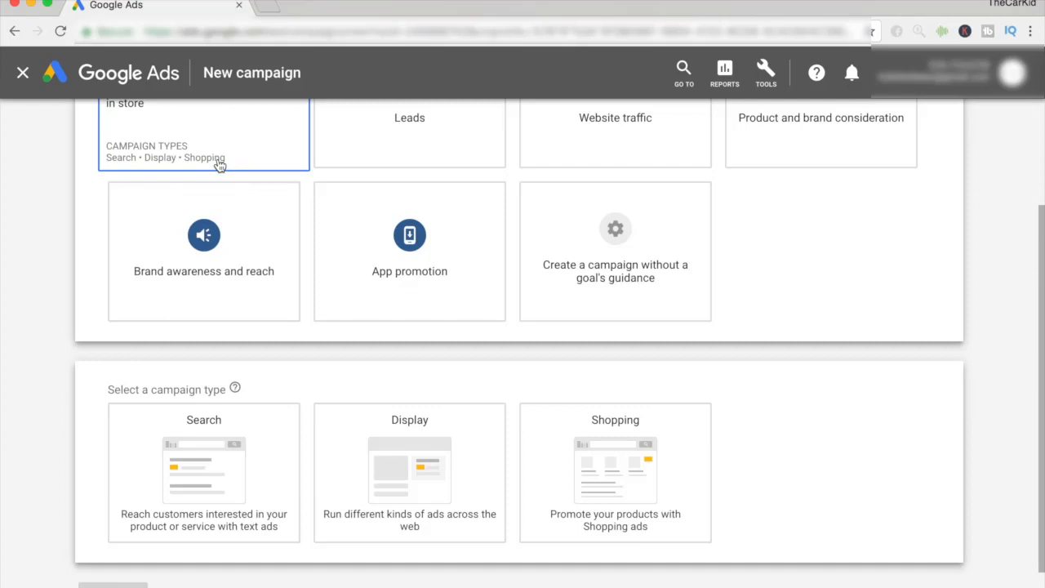
pyautogui.scroll(3, 219, 166)
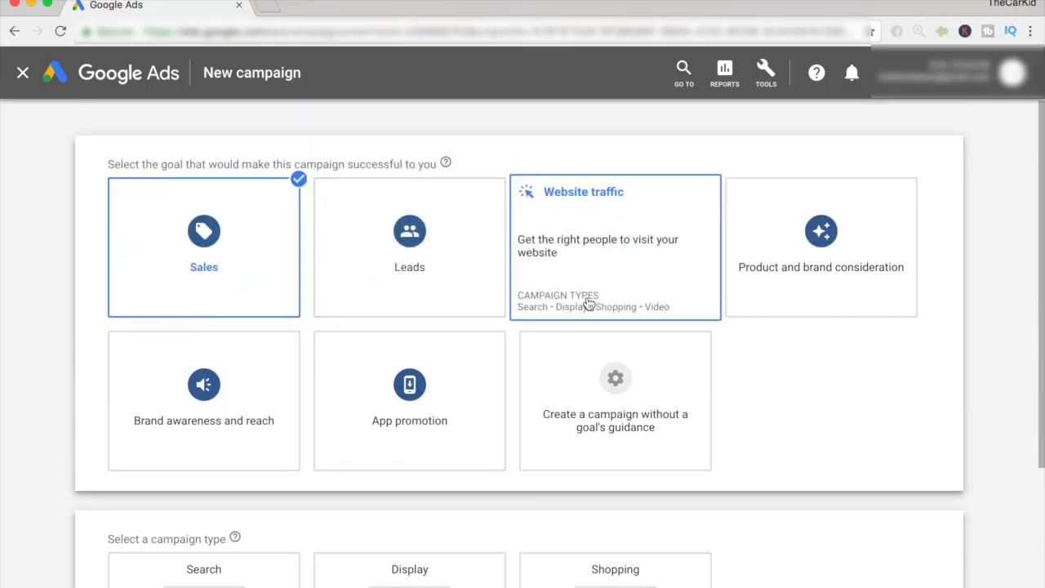
pyautogui.scroll(-4, 588, 302)
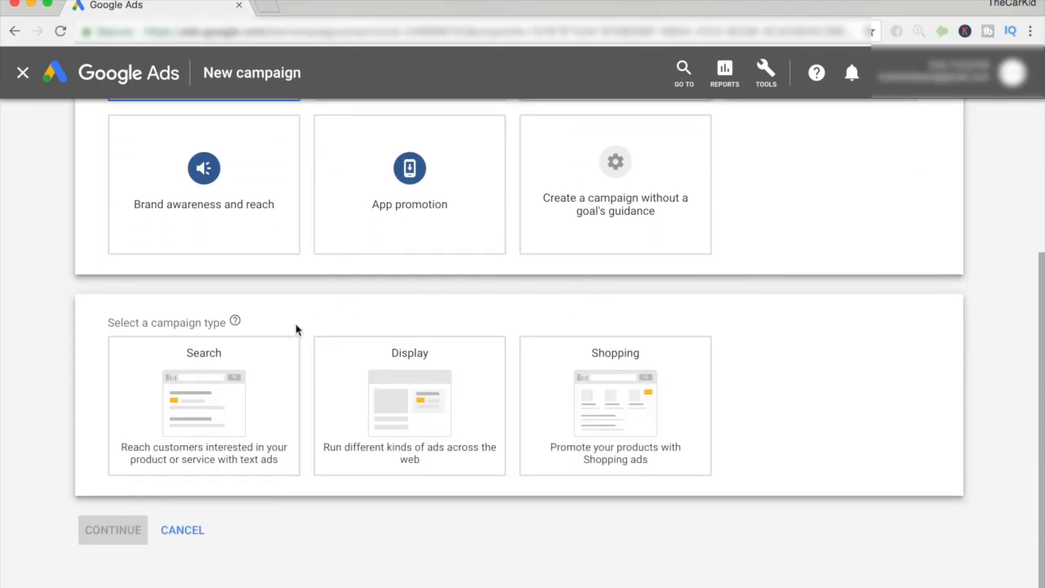
pyautogui.moveTo(197, 349)
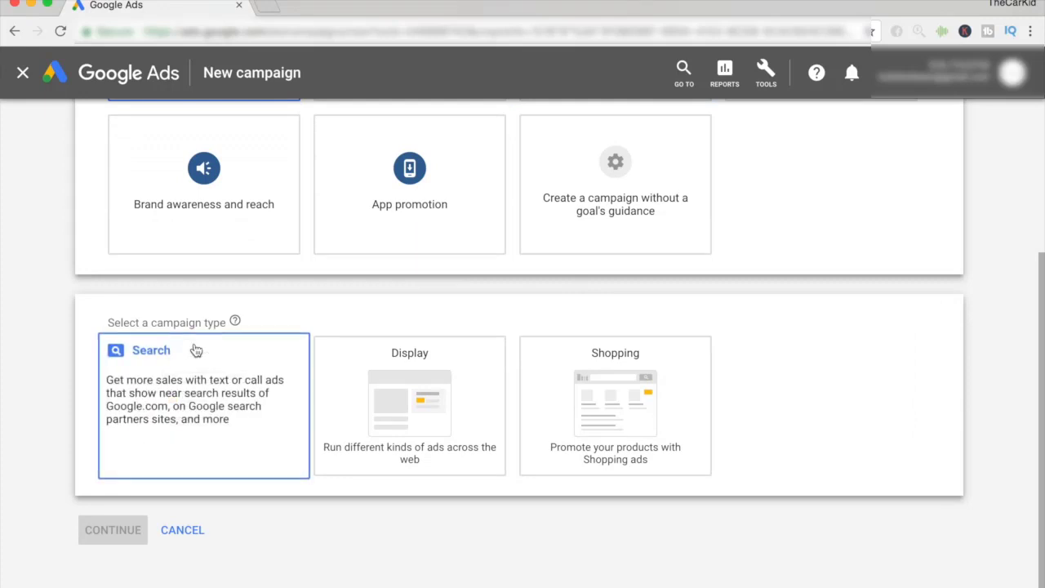
pyautogui.click(203, 392)
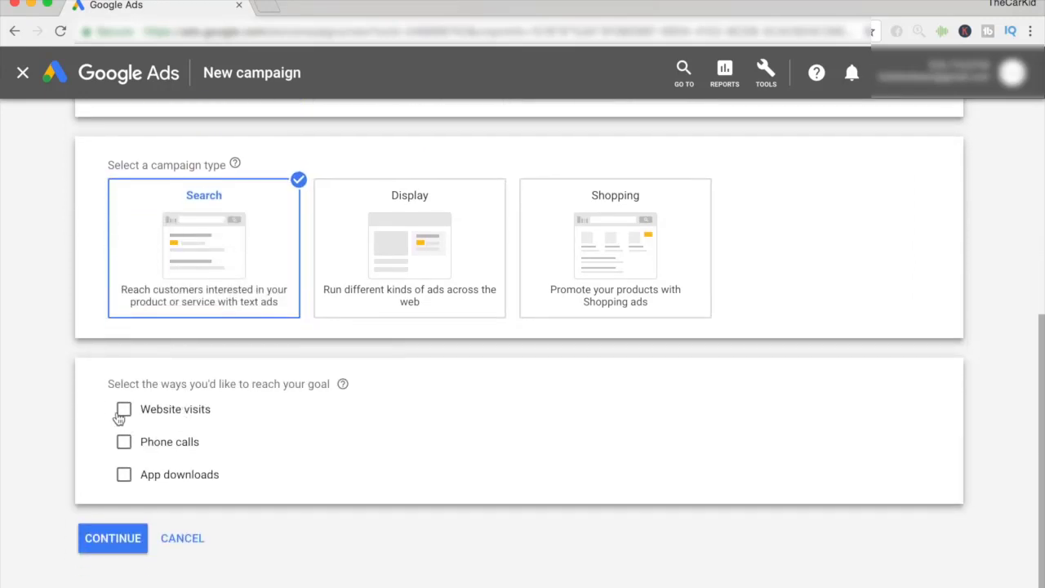
# Aim the Search campaign at website visits to example.com and continue to campaign settings.
pyautogui.click(123, 417)
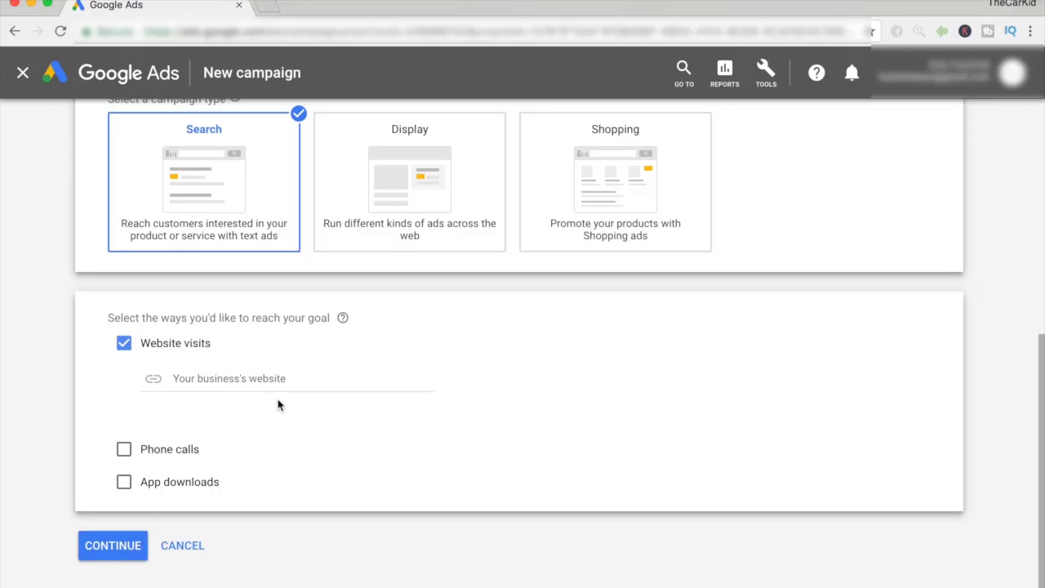
pyautogui.click(264, 380)
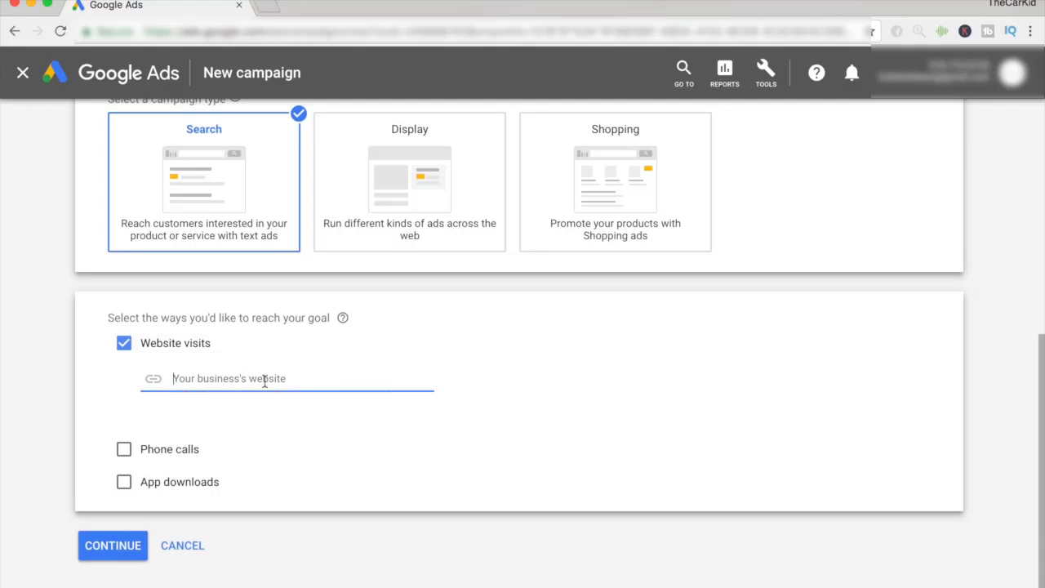
pyautogui.write('example.com')
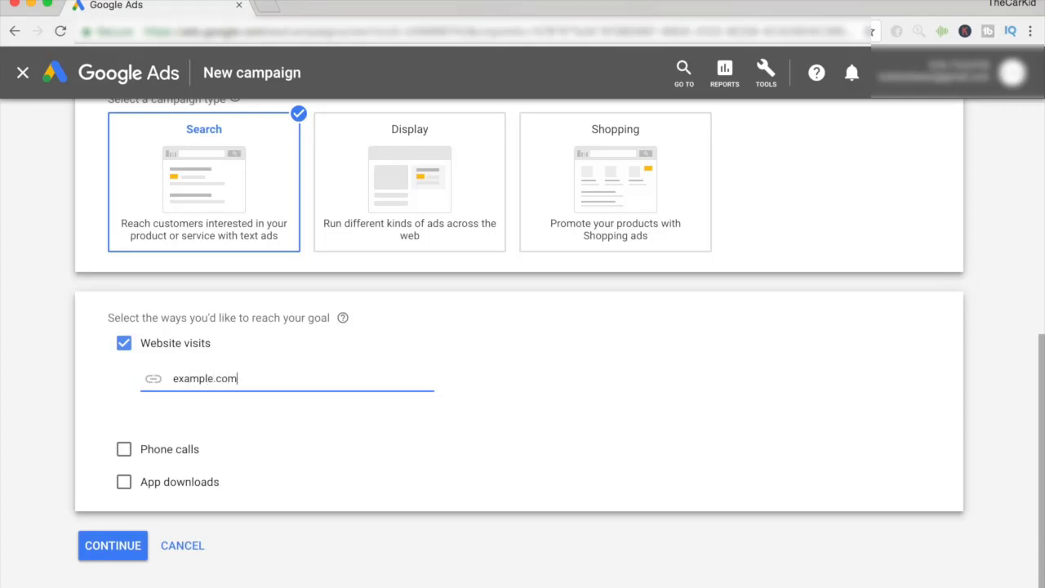
pyautogui.click(139, 545)
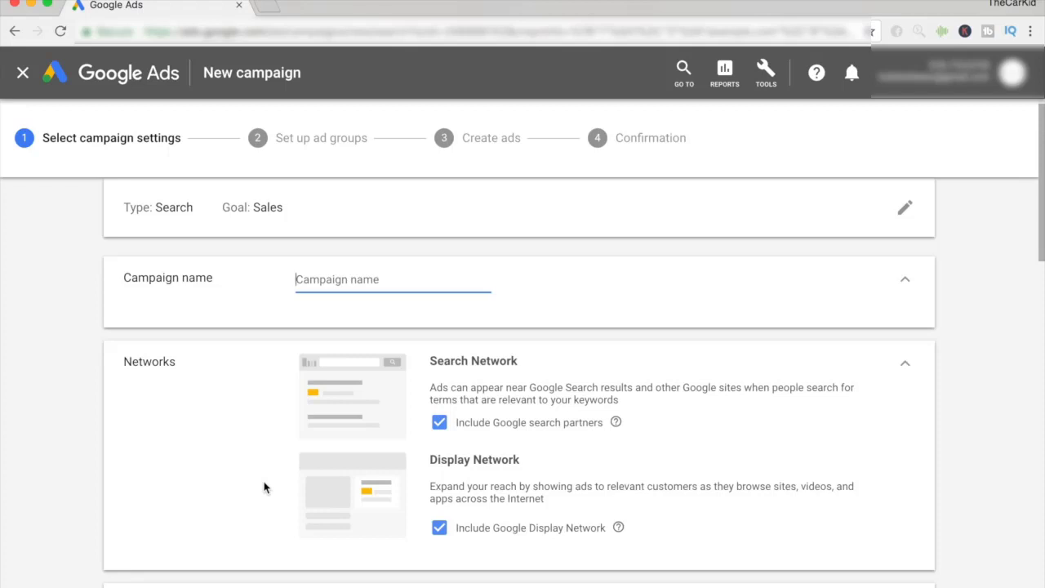
# Name the campaign 'Example Search Campaign'.
pyautogui.write('Example S')
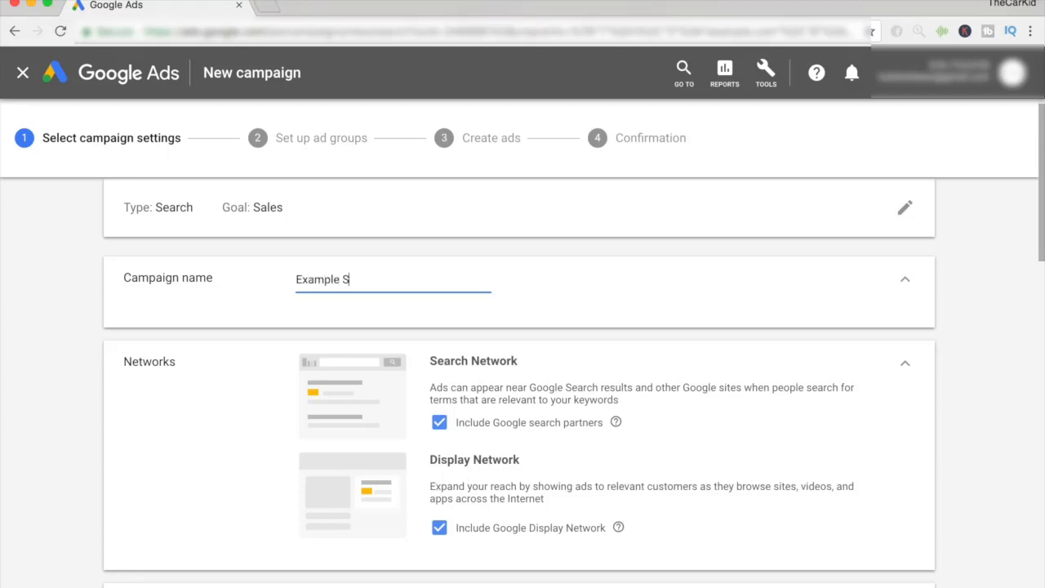
pyautogui.write('earch Campaign')
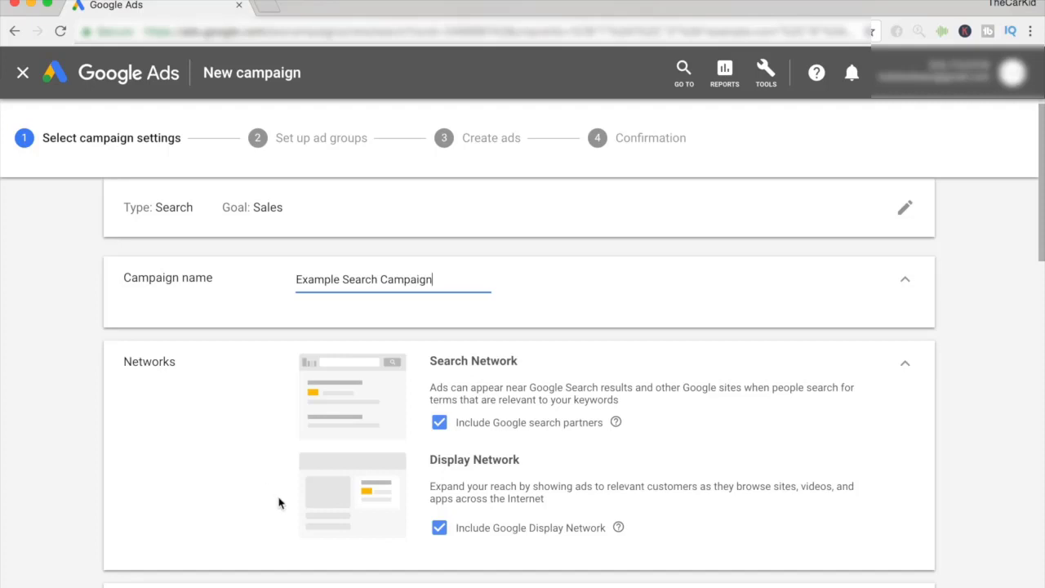
# Exclude Google search partners and the Google Display Network from the campaign's networks.
pyautogui.scroll(-3, 280, 504)
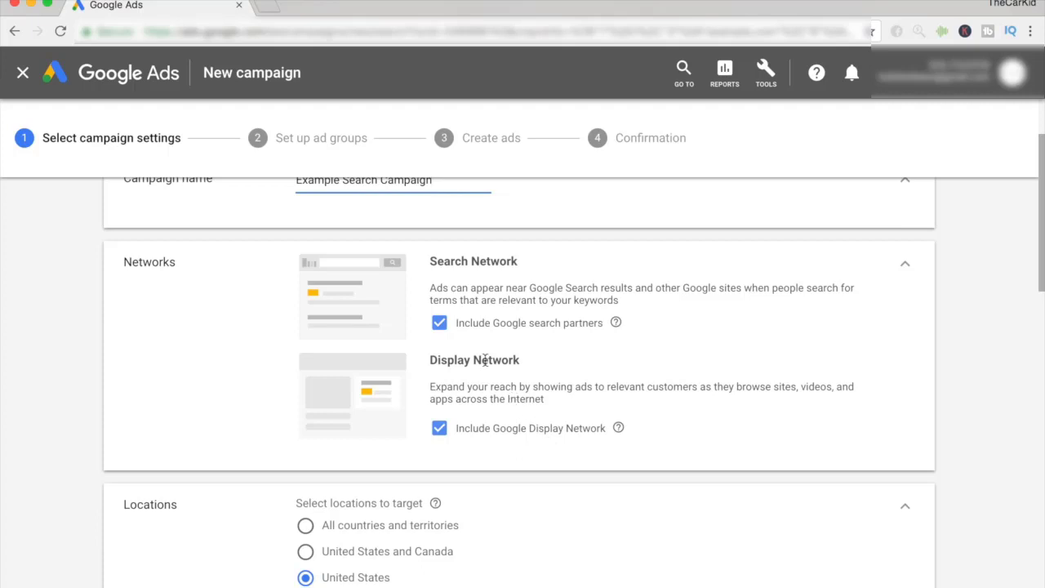
pyautogui.click(439, 325)
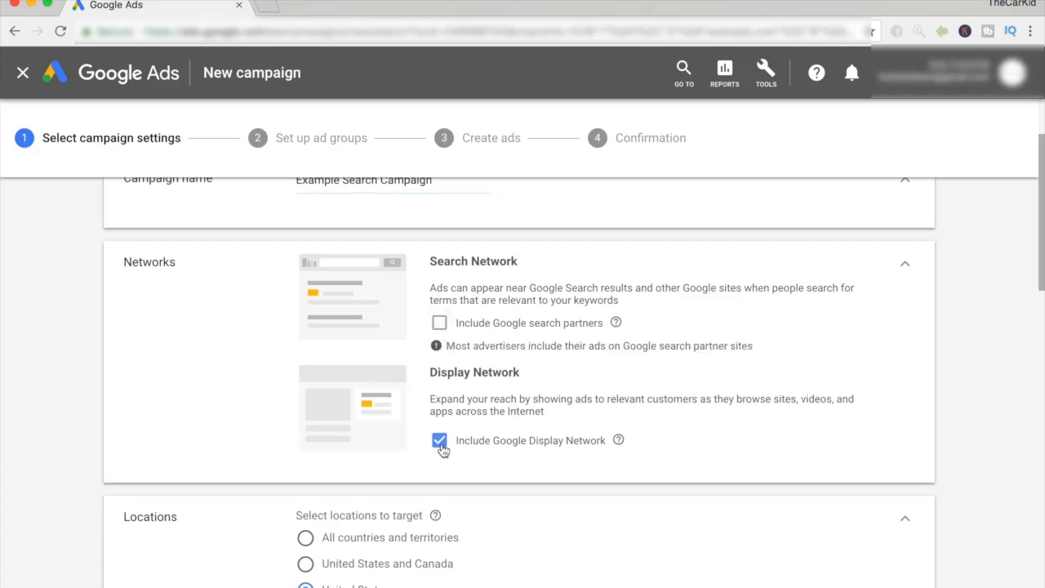
pyautogui.click(440, 440)
pyautogui.scroll(-3, 442, 449)
pyautogui.scroll(-2, 442, 449)
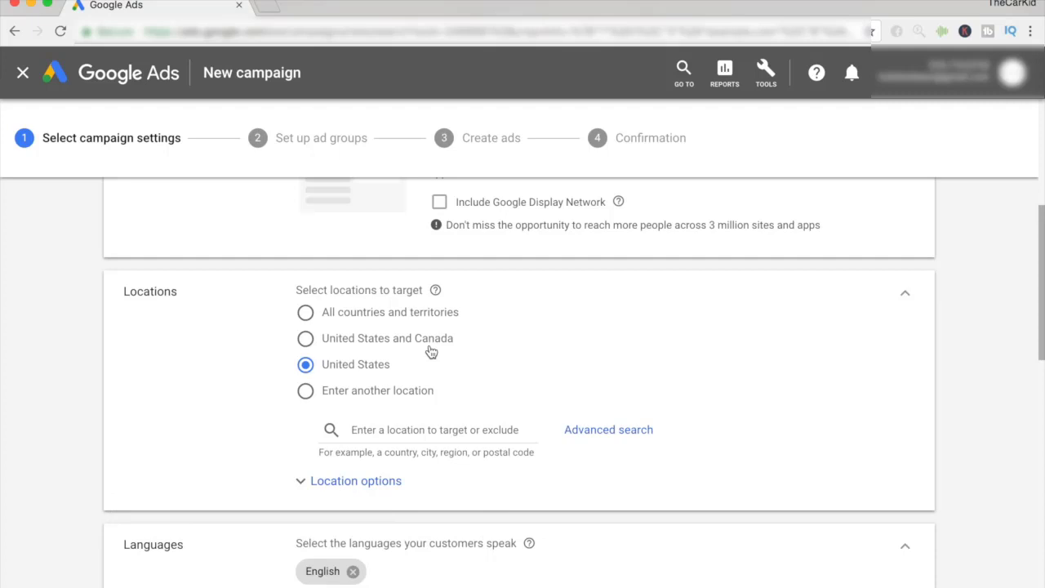
# Try location searches for 'storename', then set targeting to All countries and territories.
pyautogui.click(381, 434)
pyautogui.write('st')
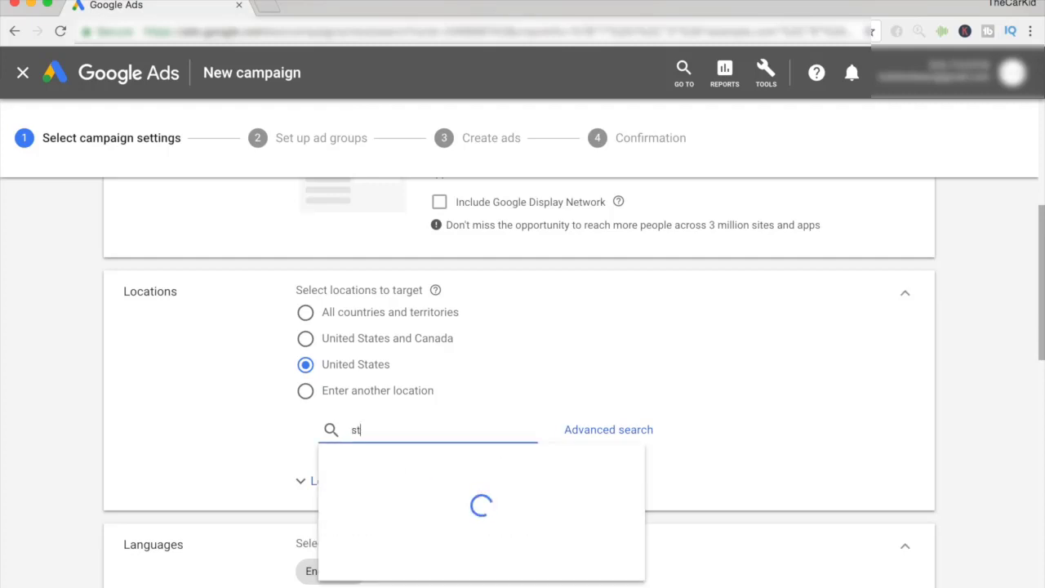
pyautogui.write('orename')
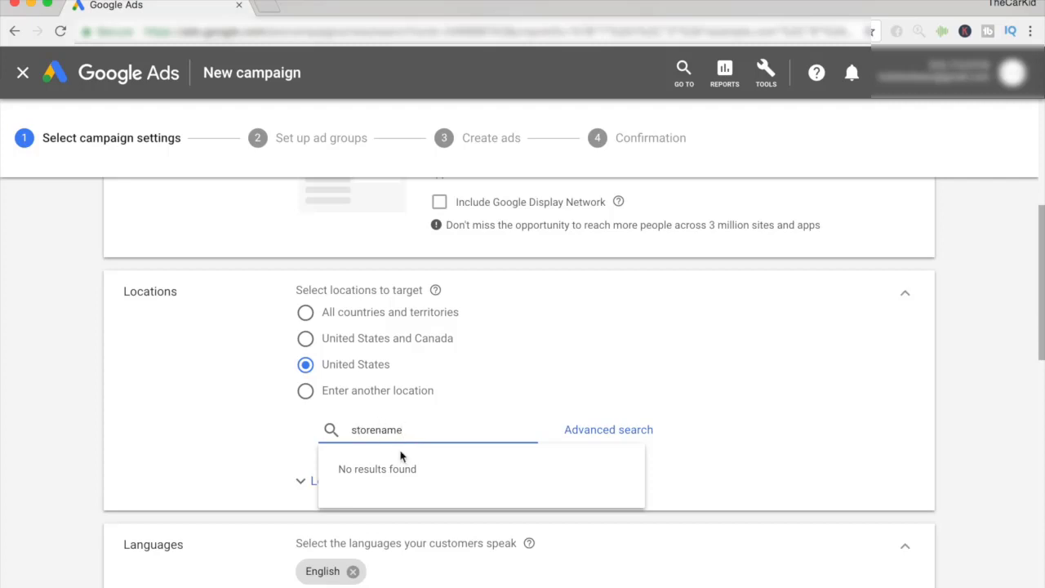
pyautogui.press('super+a')
pyautogui.write('store na')
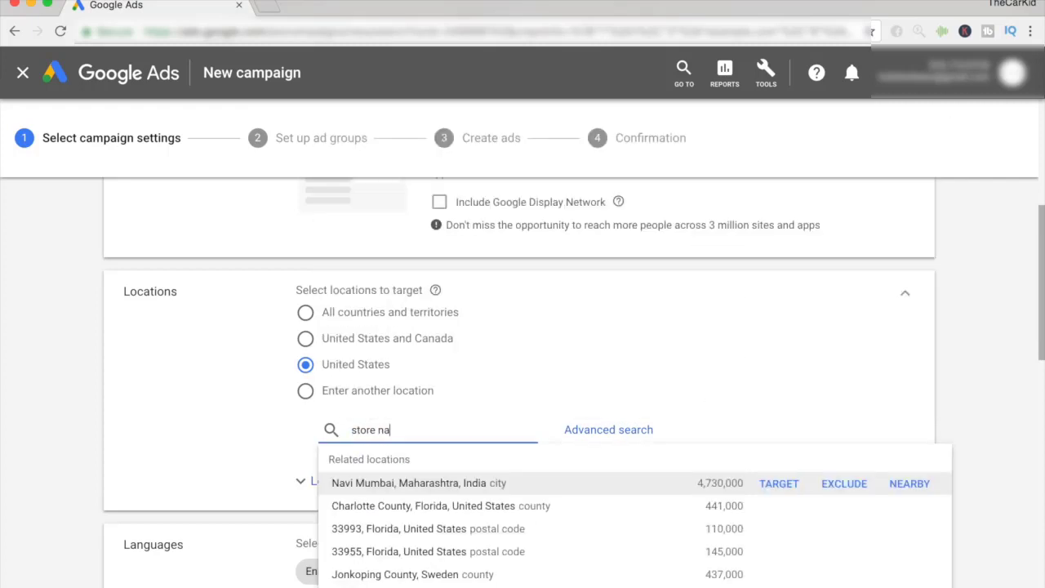
pyautogui.write('me')
pyautogui.press('super+a')
pyautogui.write('sto')
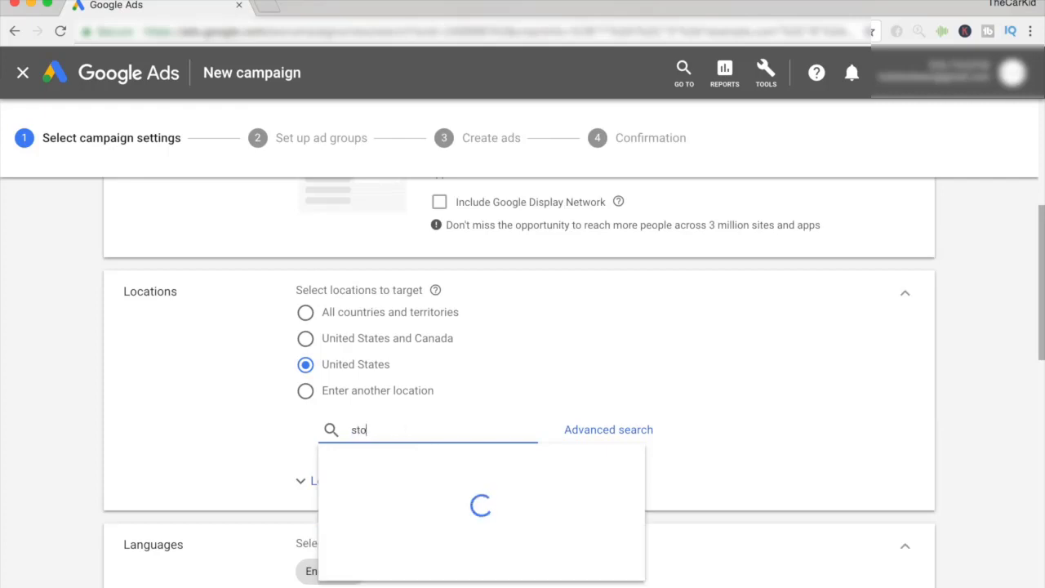
pyautogui.write('zename')
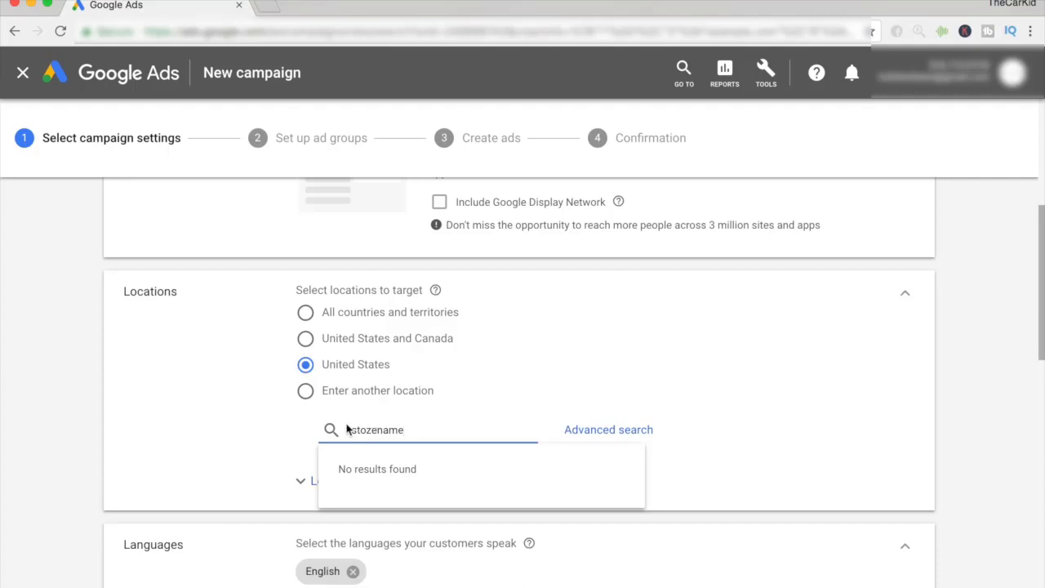
pyautogui.click(300, 321)
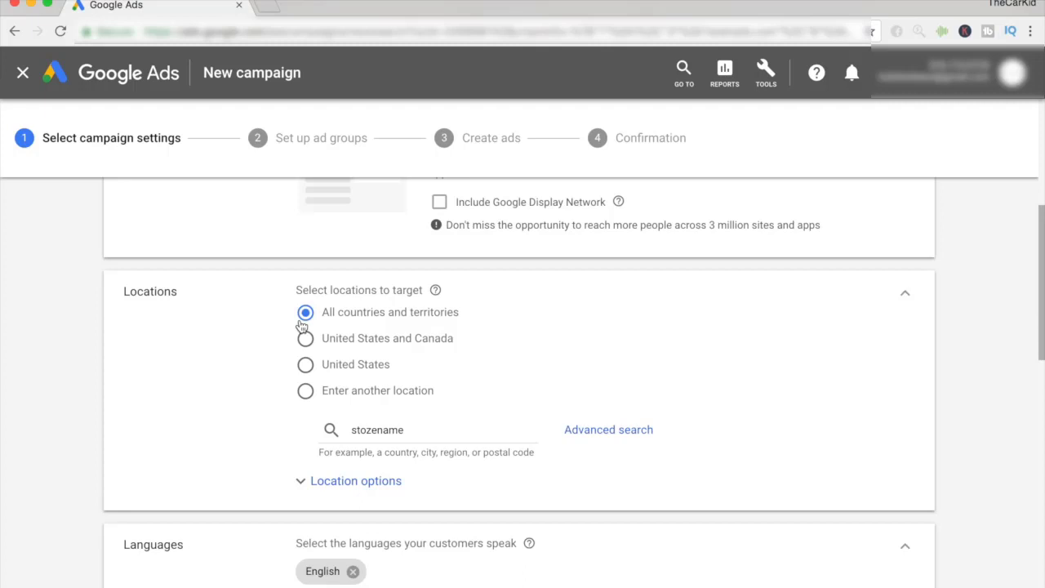
pyautogui.click(306, 364)
pyautogui.click(306, 319)
# Set the average daily budget to $10.
pyautogui.scroll(-5, 308, 350)
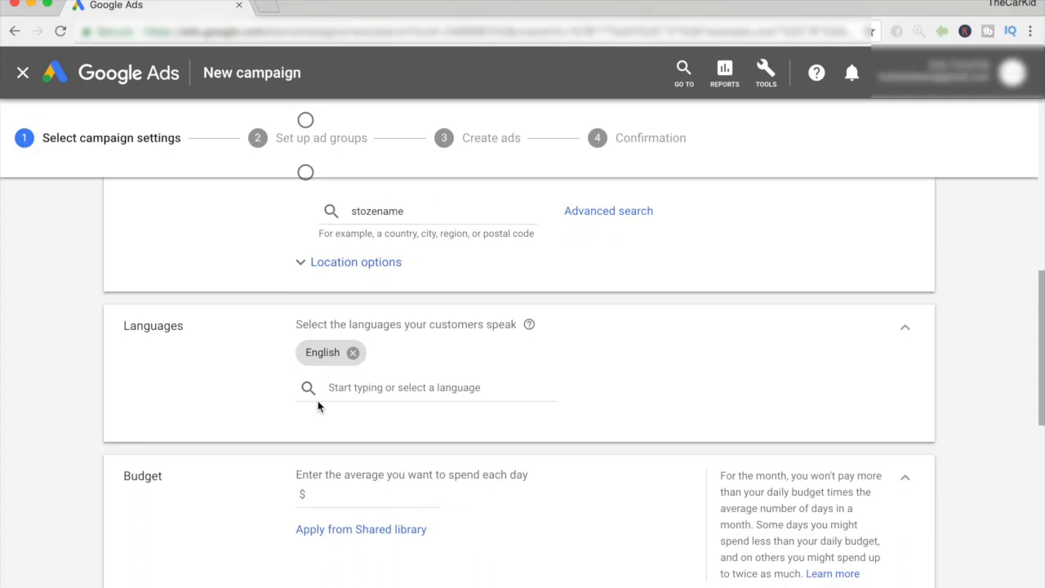
pyautogui.scroll(-1, 318, 406)
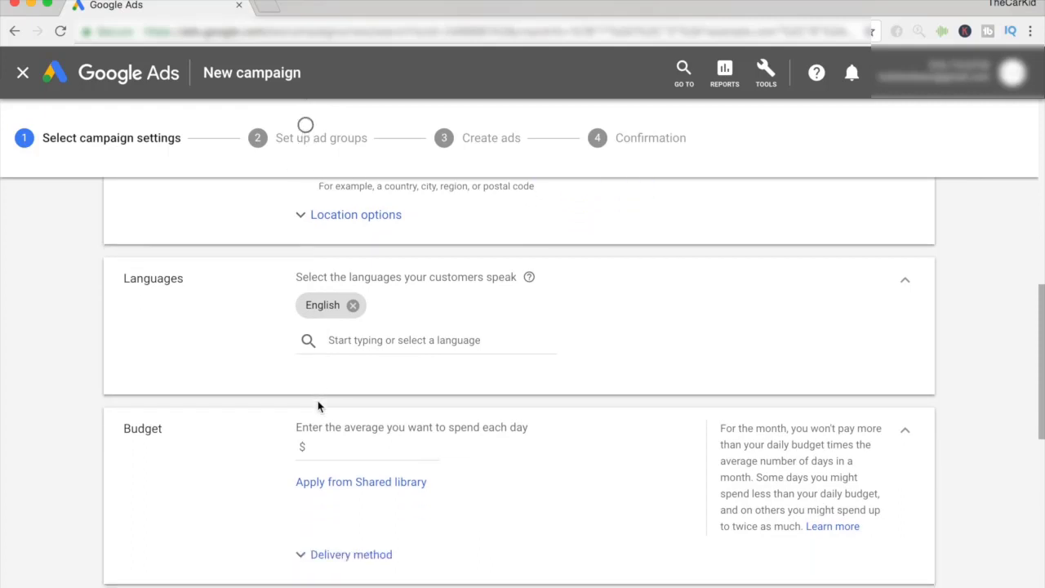
pyautogui.click(347, 445)
pyautogui.write('20')
pyautogui.press('BackSpace')
pyautogui.press('BackSpace')
pyautogui.write('10')
pyautogui.click(586, 522)
# Expand the budget delivery method options, leaving Standard delivery selected.
pyautogui.scroll(-5, 585, 523)
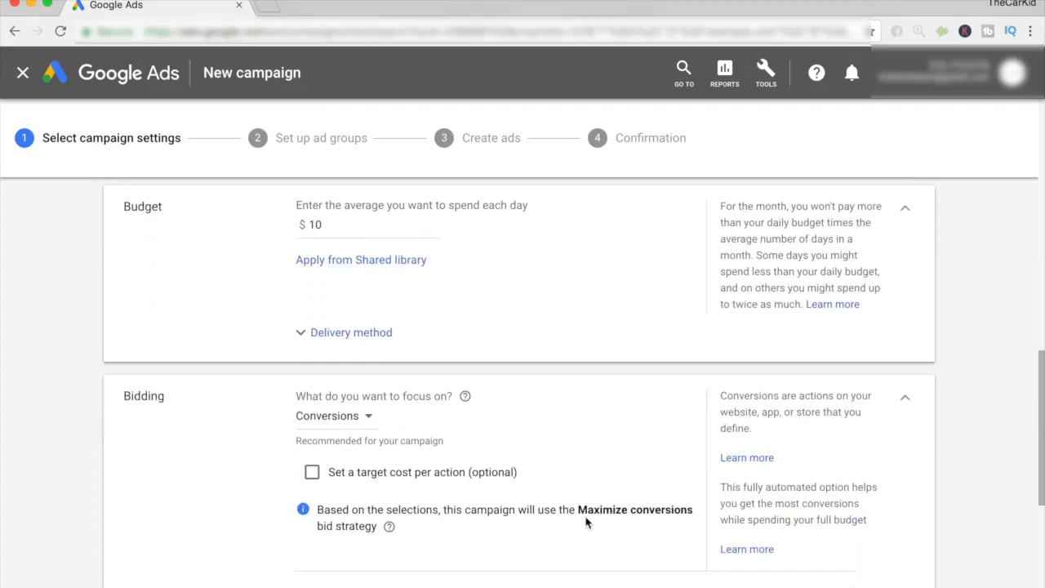
pyautogui.click(330, 292)
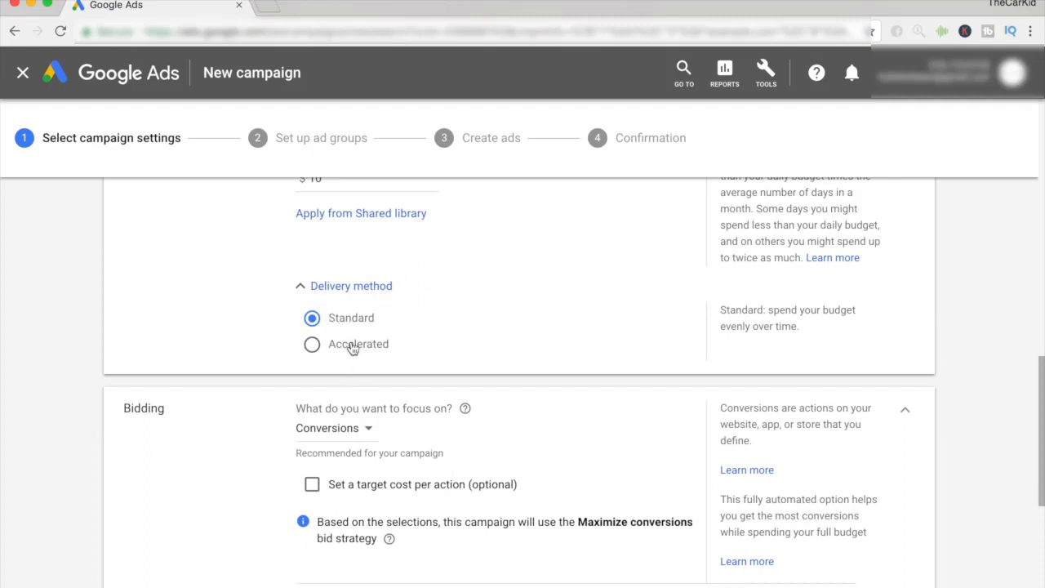
pyautogui.scroll(-3, 351, 348)
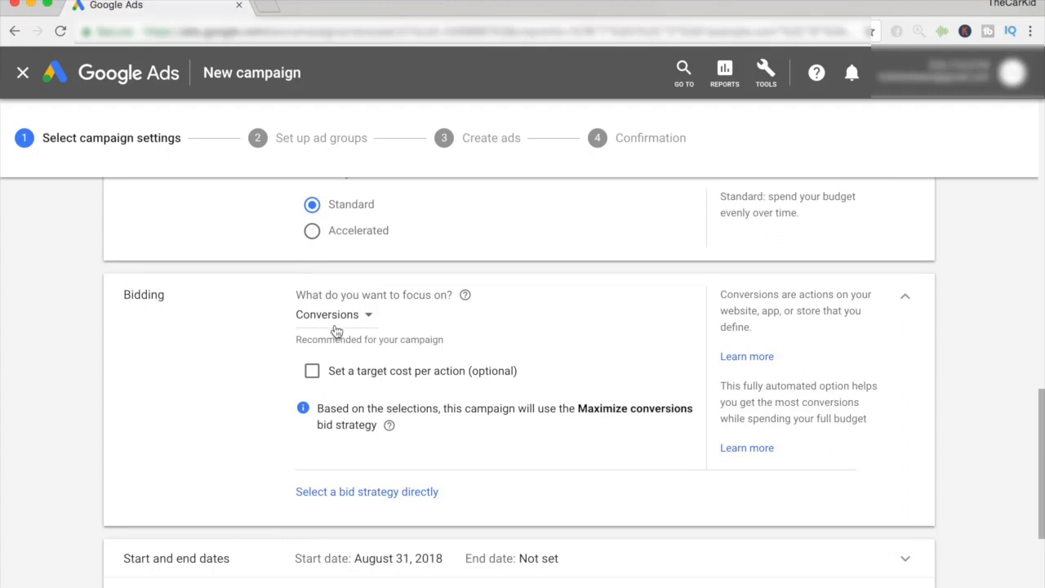
# Switch the bidding focus to clicks with a $1.00 maximum CPC bid limit.
pyautogui.click(335, 327)
pyautogui.click(360, 452)
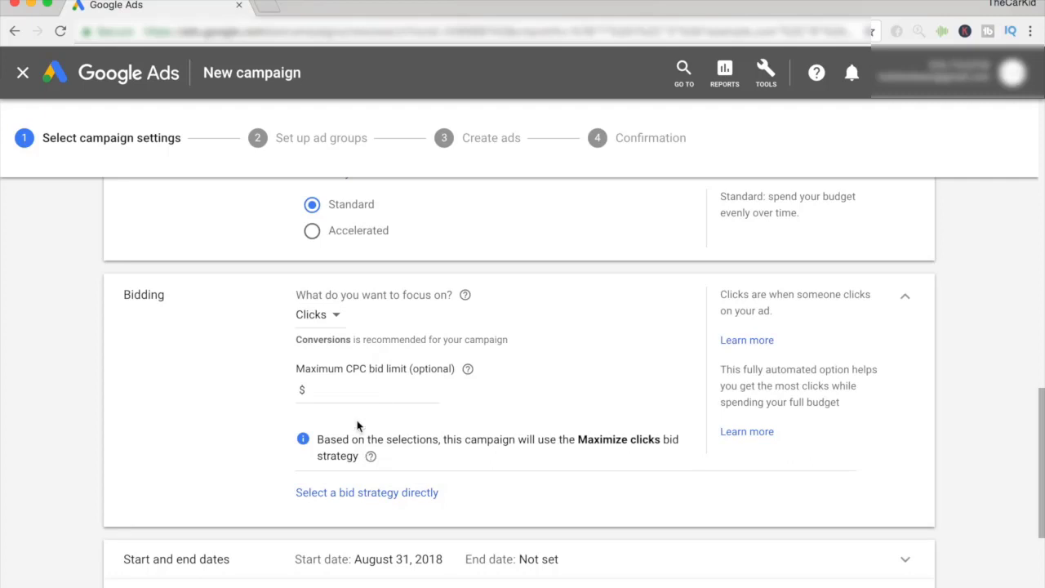
pyautogui.click(349, 392)
pyautogui.write('1')
pyautogui.click(467, 441)
# Create a new Enhanced CPC portfolio bid strategy named 'Example'.
pyautogui.click(400, 492)
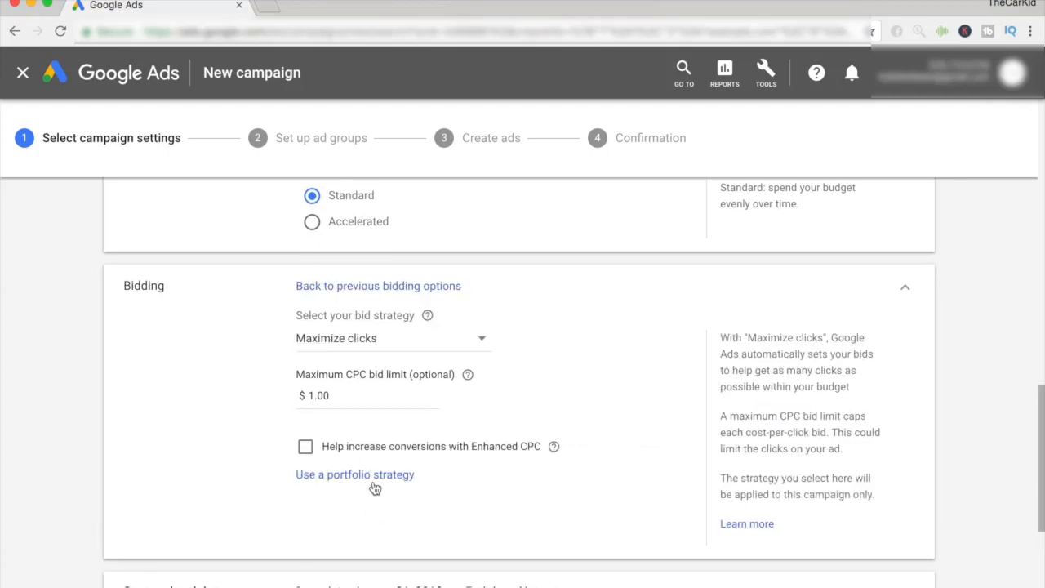
pyautogui.click(373, 484)
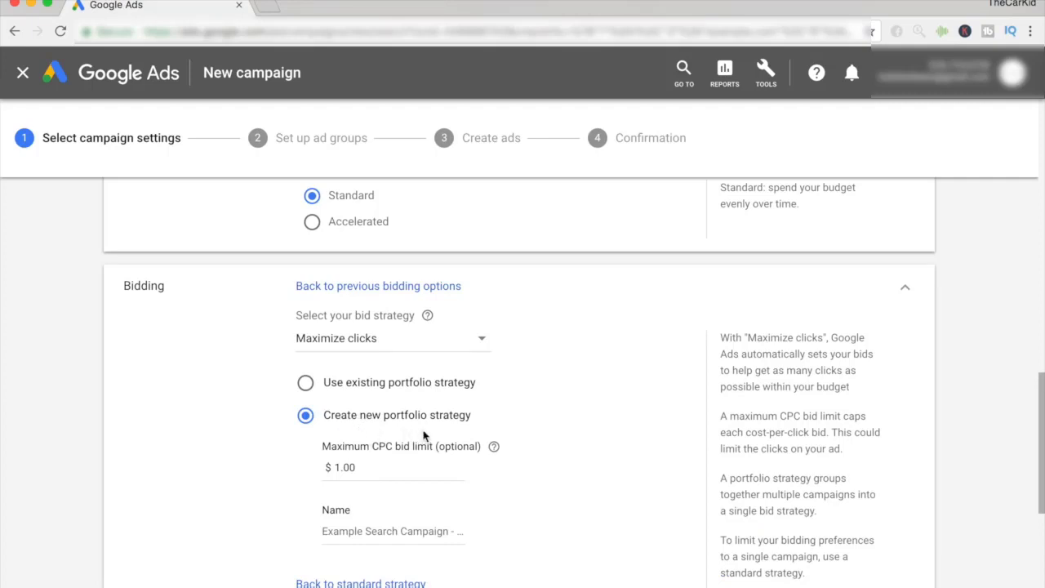
pyautogui.click(421, 349)
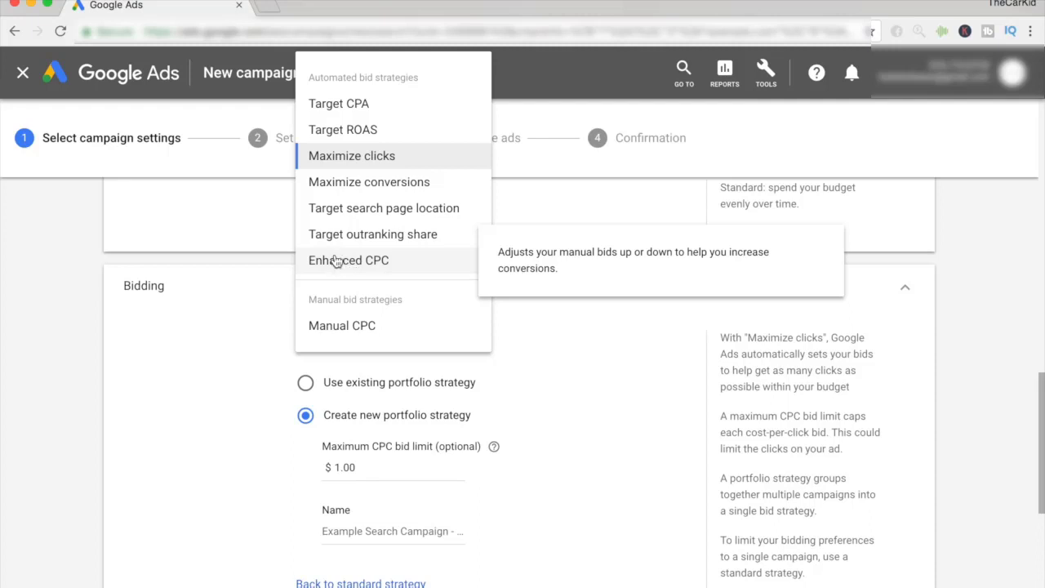
pyautogui.click(331, 269)
pyautogui.scroll(-1, 361, 269)
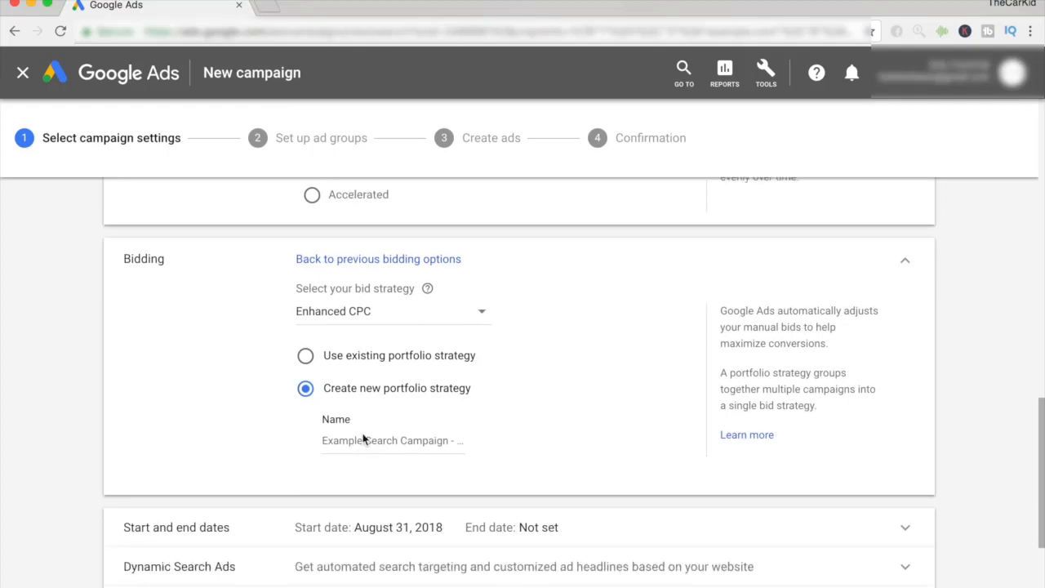
pyautogui.click(357, 438)
pyautogui.write('E')
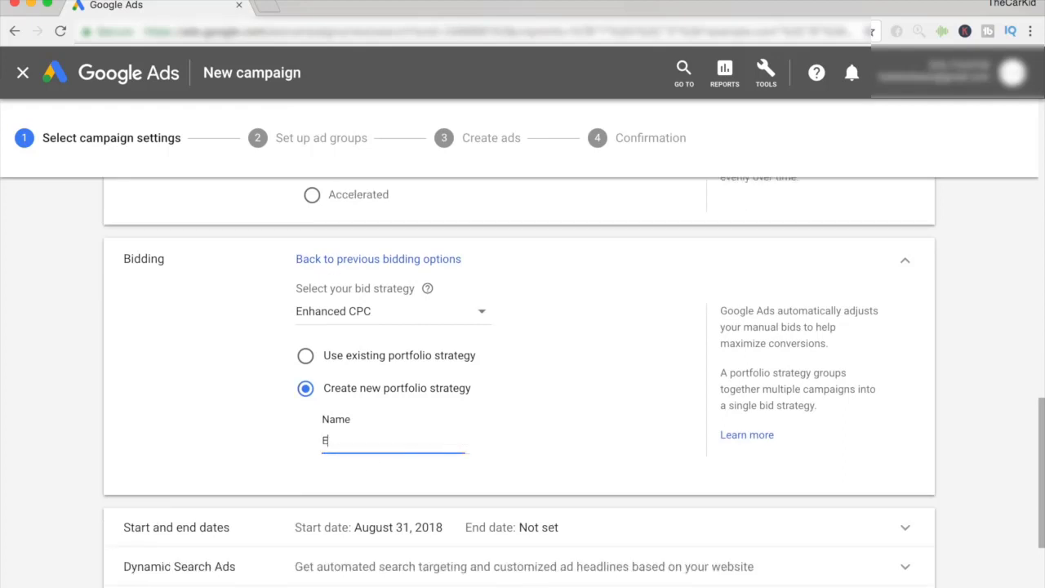
pyautogui.write('xample')
pyautogui.click(535, 499)
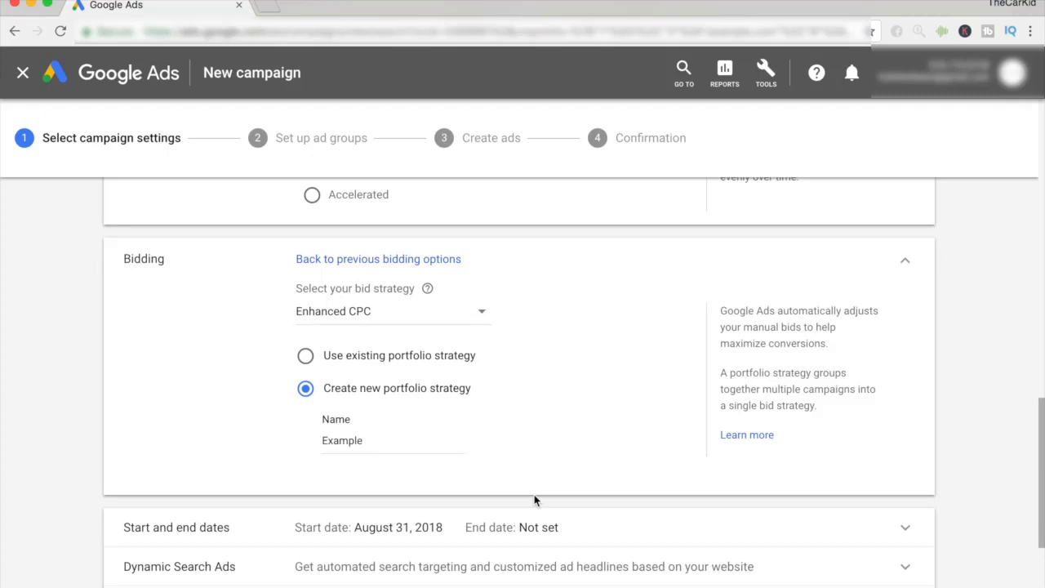
pyautogui.scroll(-5, 535, 500)
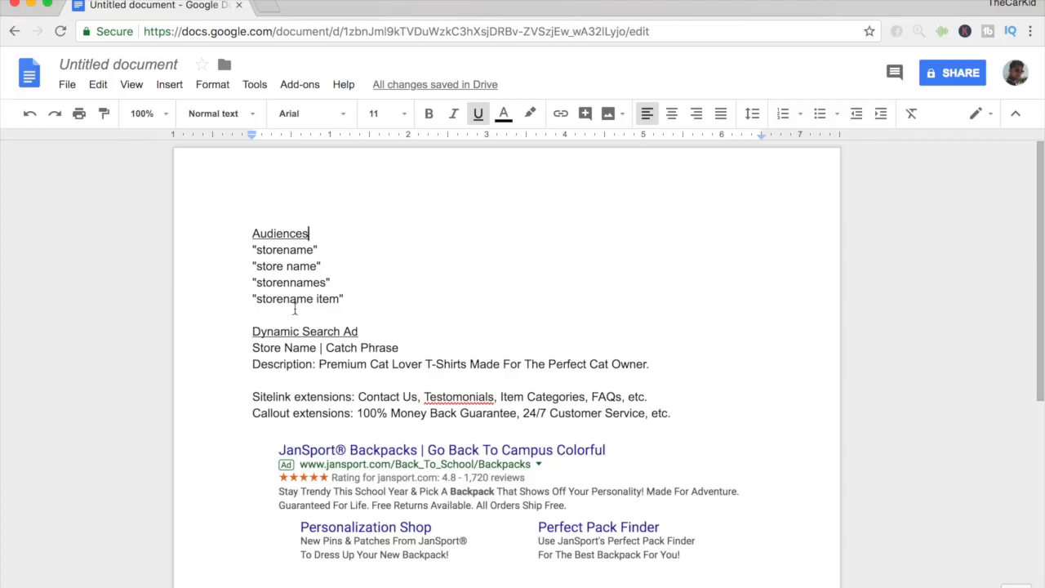
# Below "storename item", add keyword lines "Example", "Examples" and "Example fridge".
pyautogui.click(359, 294)
pyautogui.press('Return')
pyautogui.write('"')
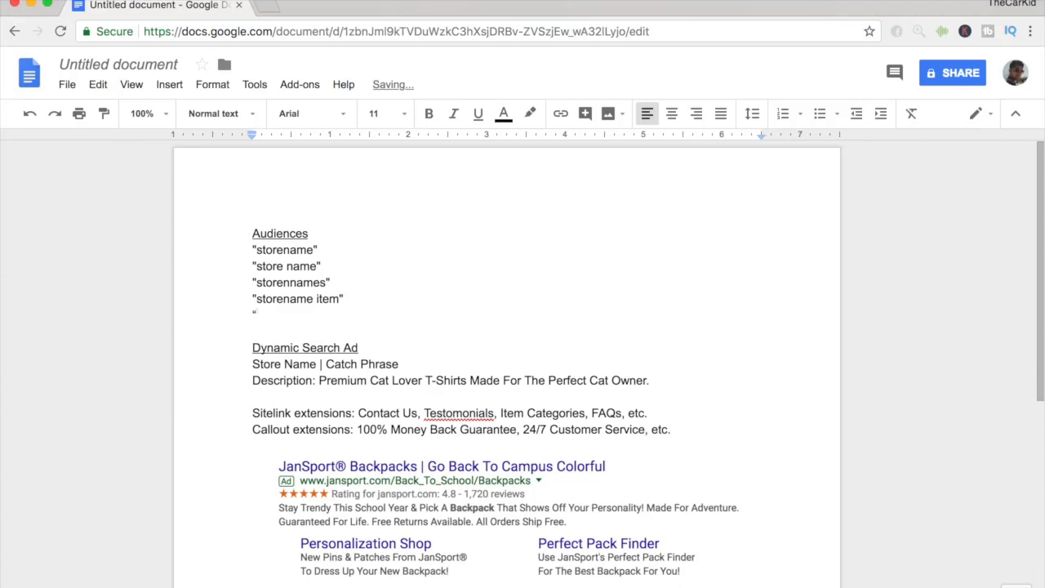
pyautogui.write('Example"')
pyautogui.press('Return')
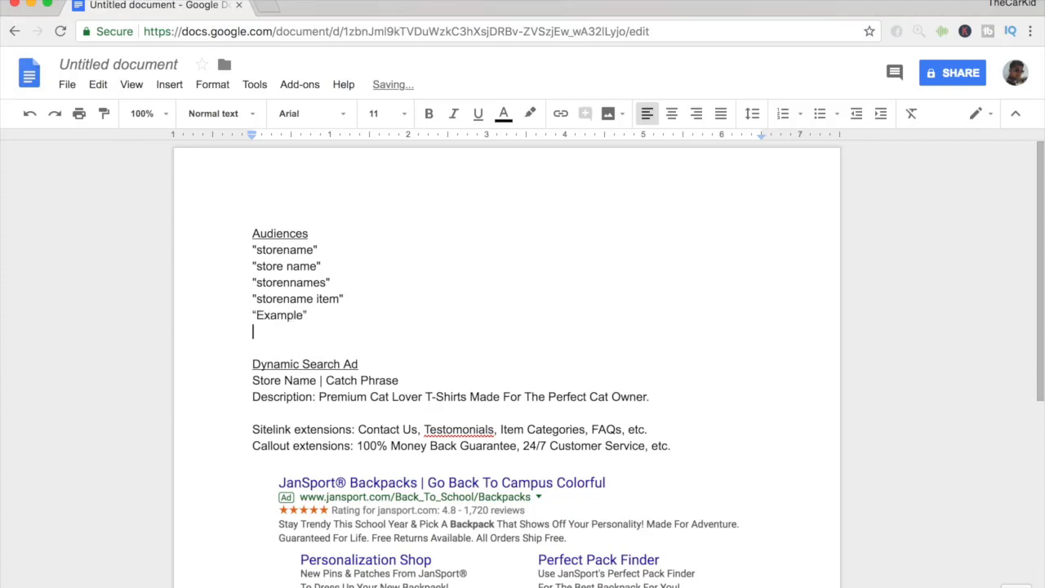
pyautogui.write('"Examples"')
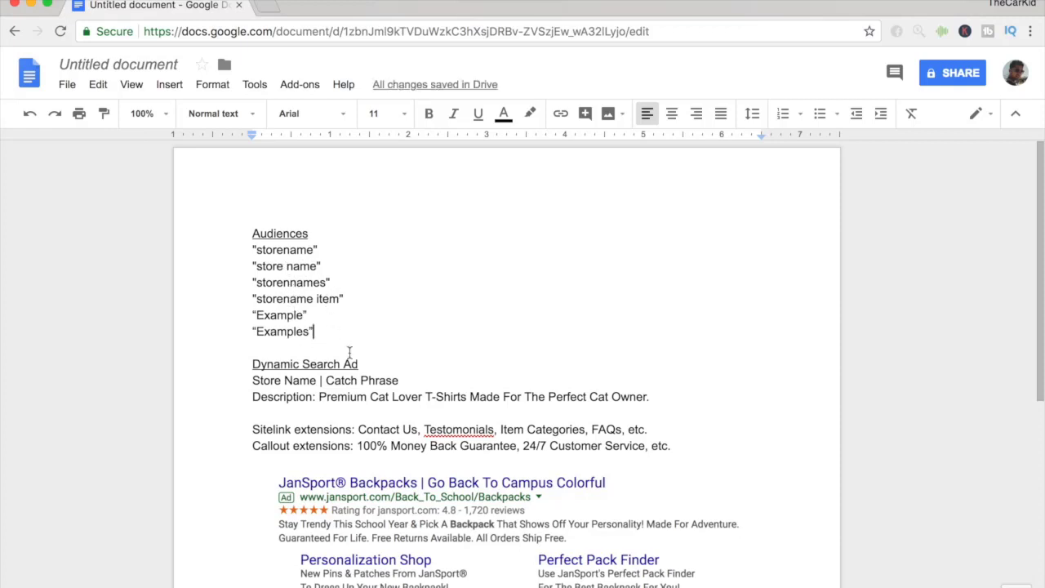
pyautogui.press('Return')
pyautogui.write('"Exma')
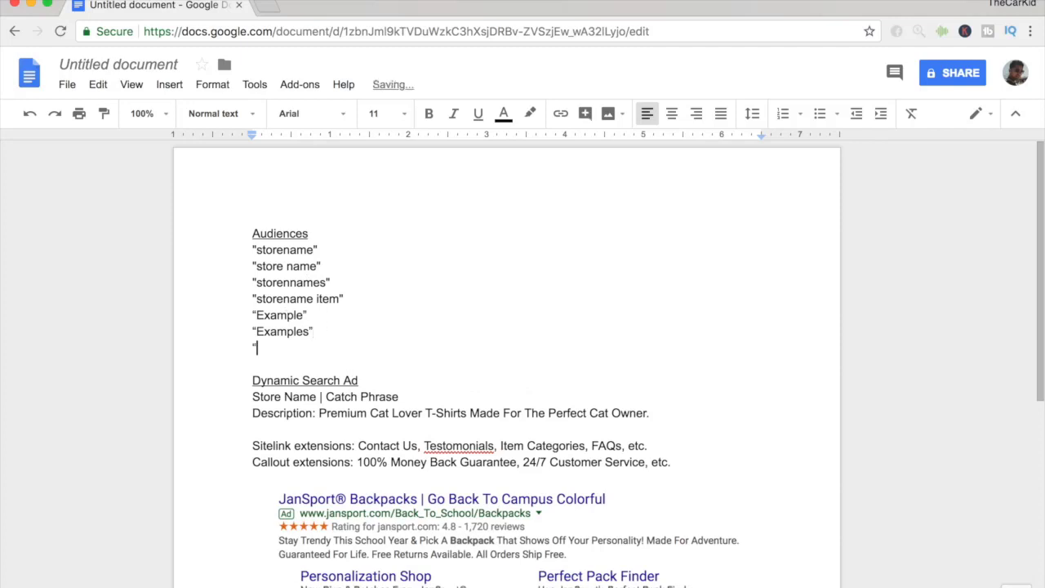
pyautogui.press('BackSpace')
pyautogui.press('BackSpace')
pyautogui.write('ample fridge"')
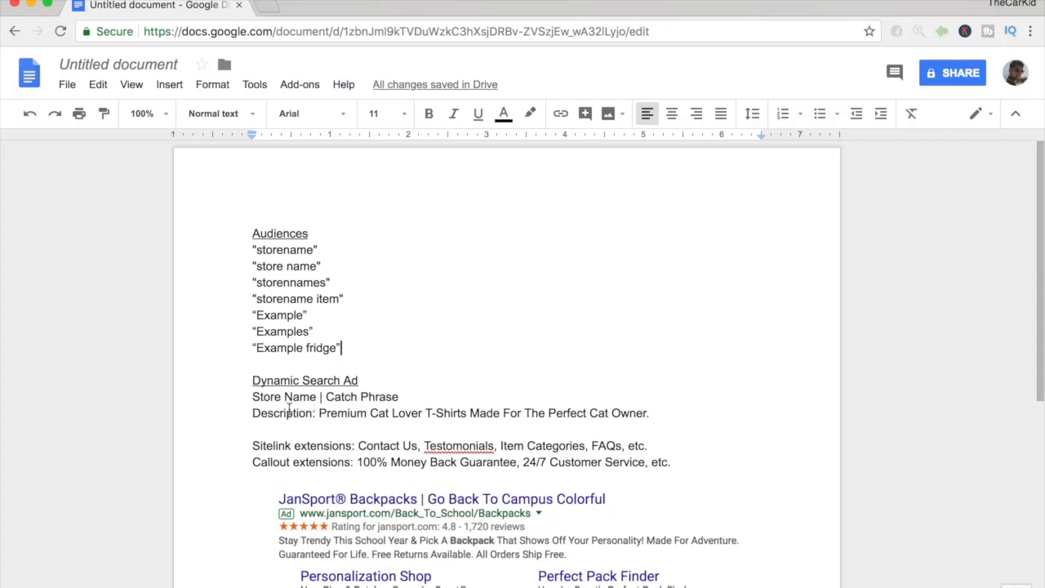
# Replace the headline's Catch Phrase placeholder with 'Best Cat Accessories'.
pyautogui.moveTo(252, 397); pyautogui.dragTo(321, 400)
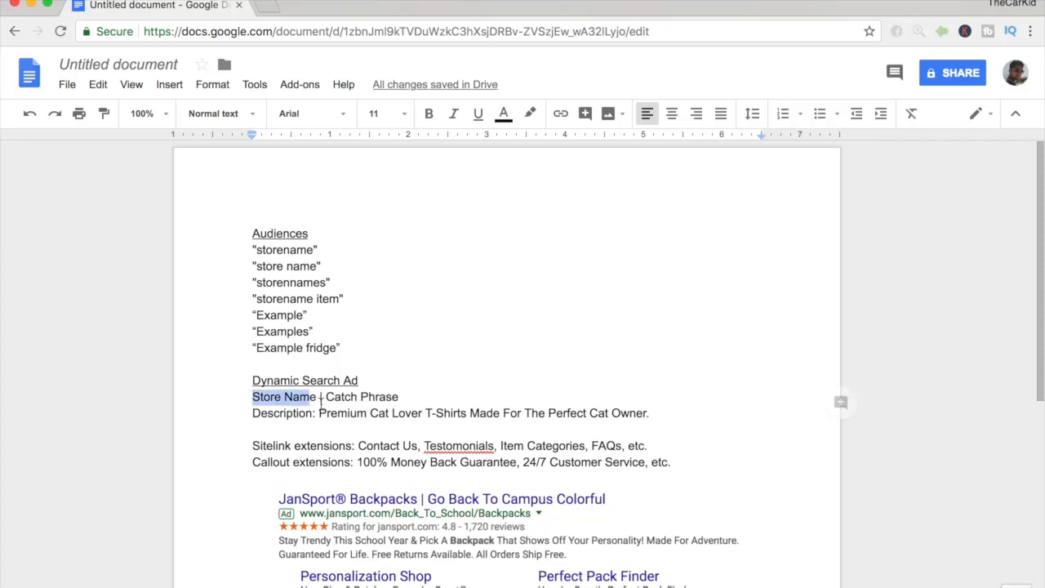
pyautogui.click(320, 400)
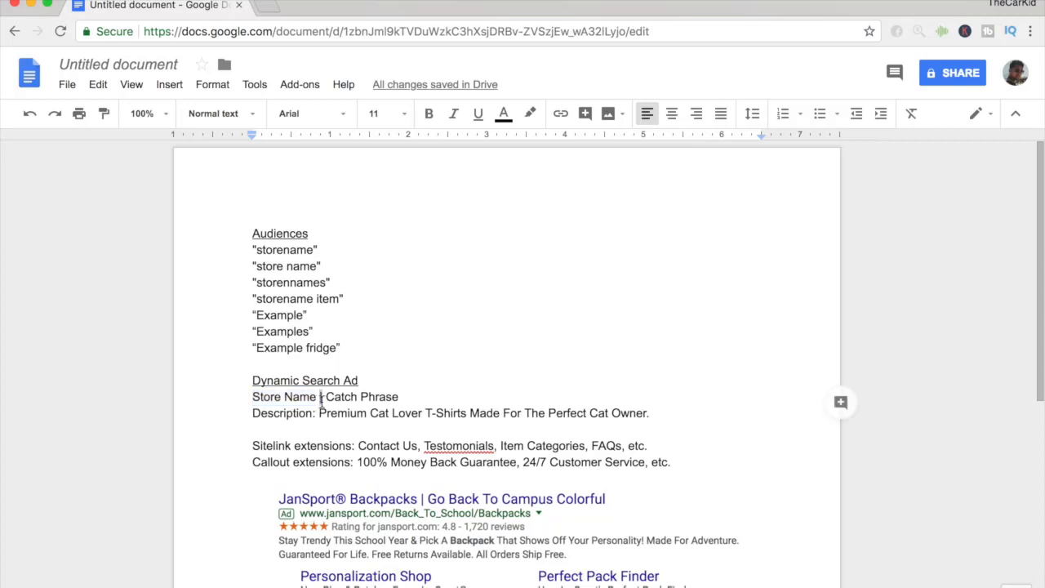
pyautogui.moveTo(325, 400); pyautogui.dragTo(395, 402)
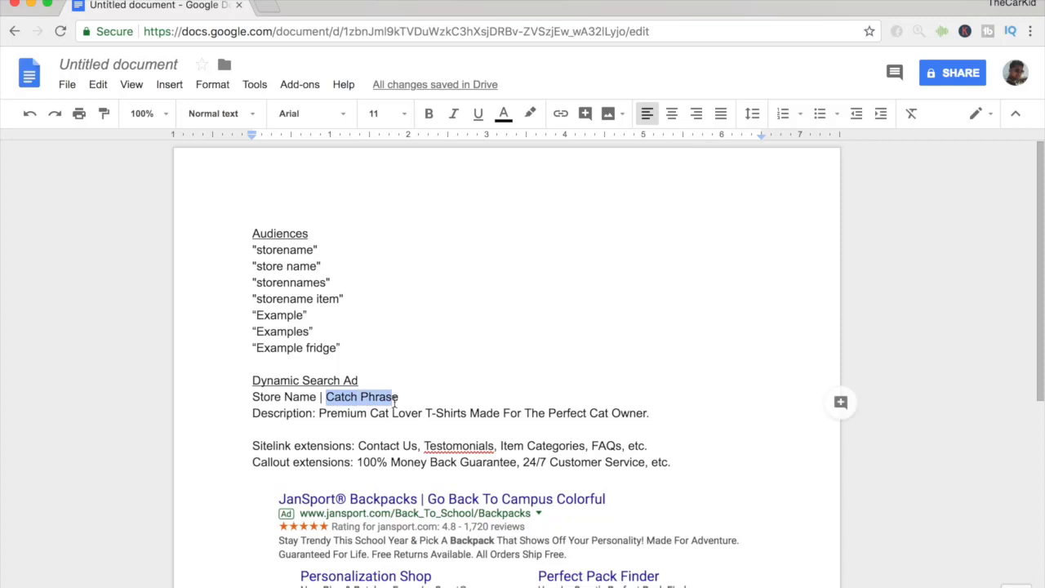
pyautogui.click(397, 399)
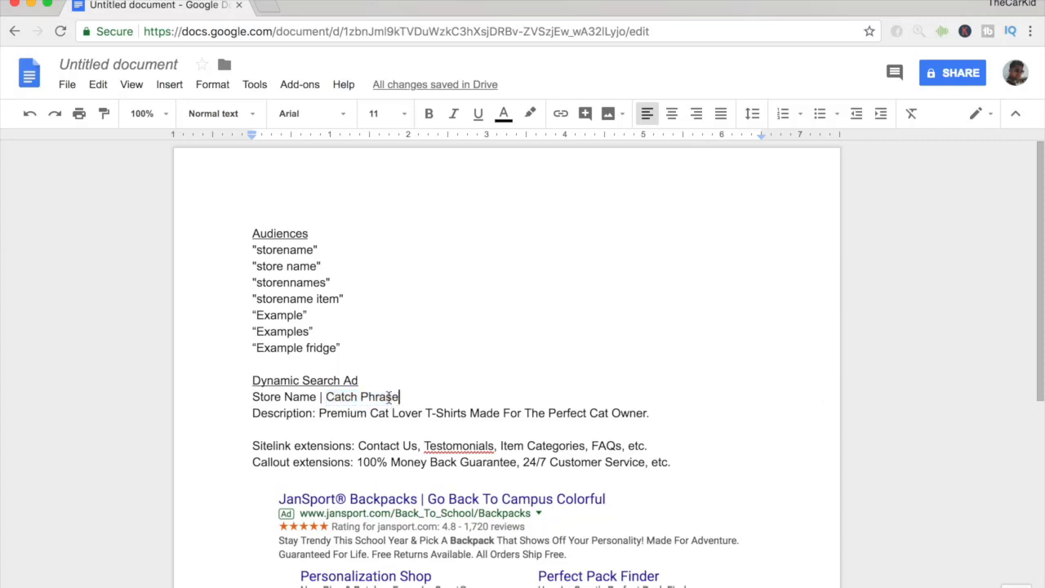
pyautogui.moveTo(398, 398); pyautogui.dragTo(324, 397)
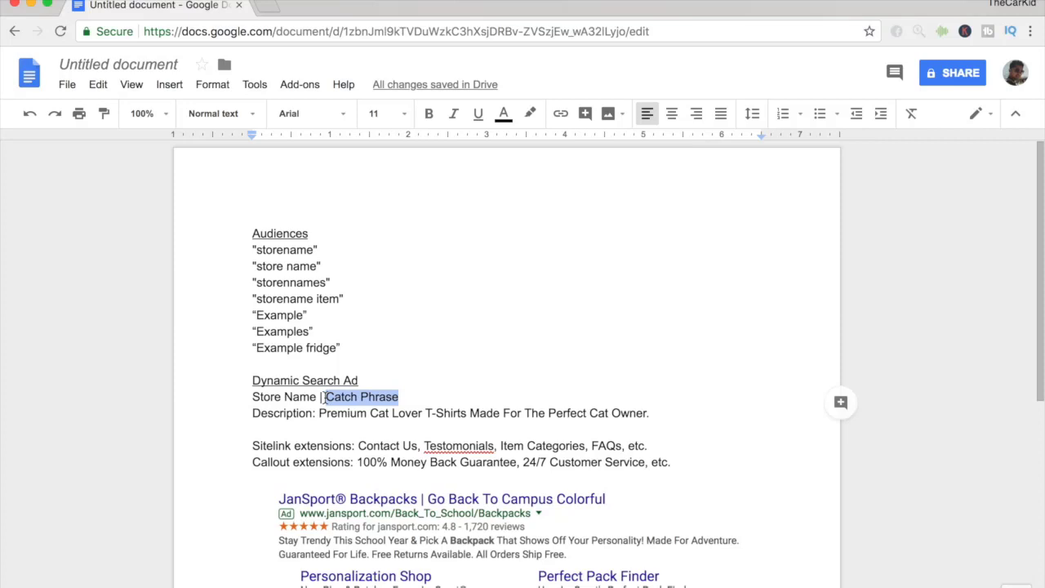
pyautogui.write('Best C')
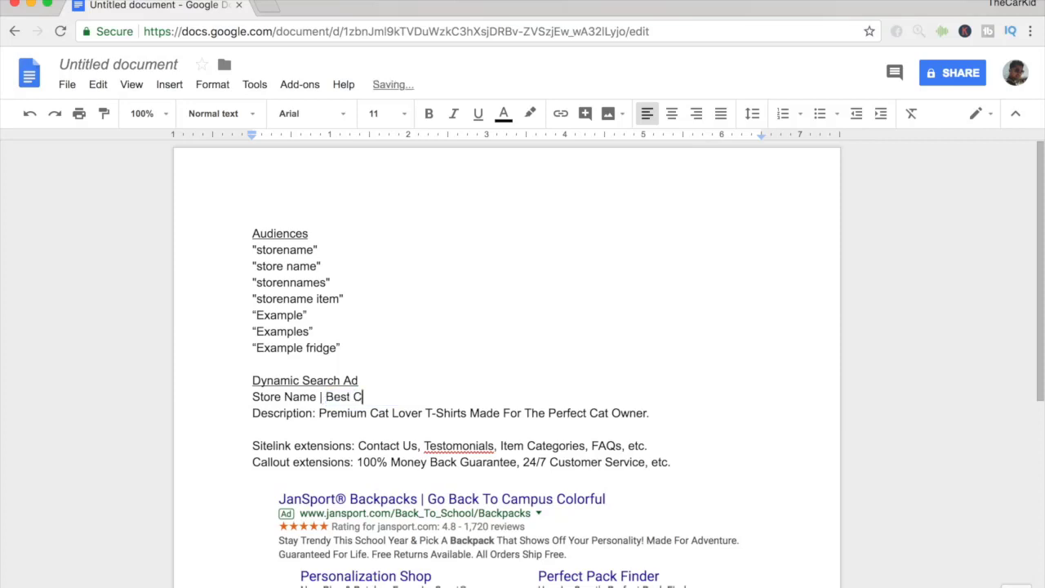
pyautogui.write('at Accessories')
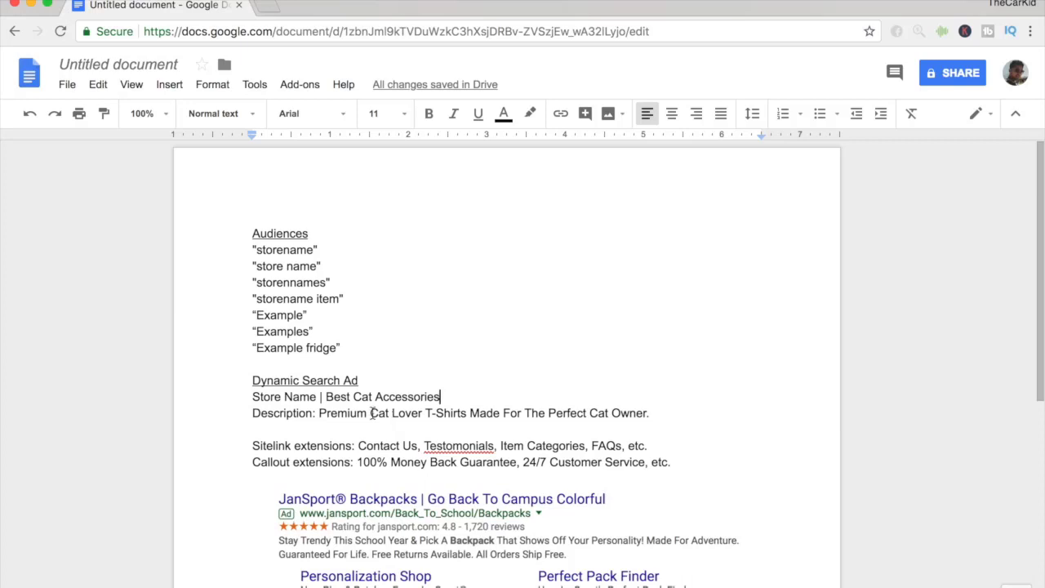
# Clear a stray selection in the description and highlight the Contact Us sitelink extension.
pyautogui.moveTo(368, 413); pyautogui.dragTo(379, 414)
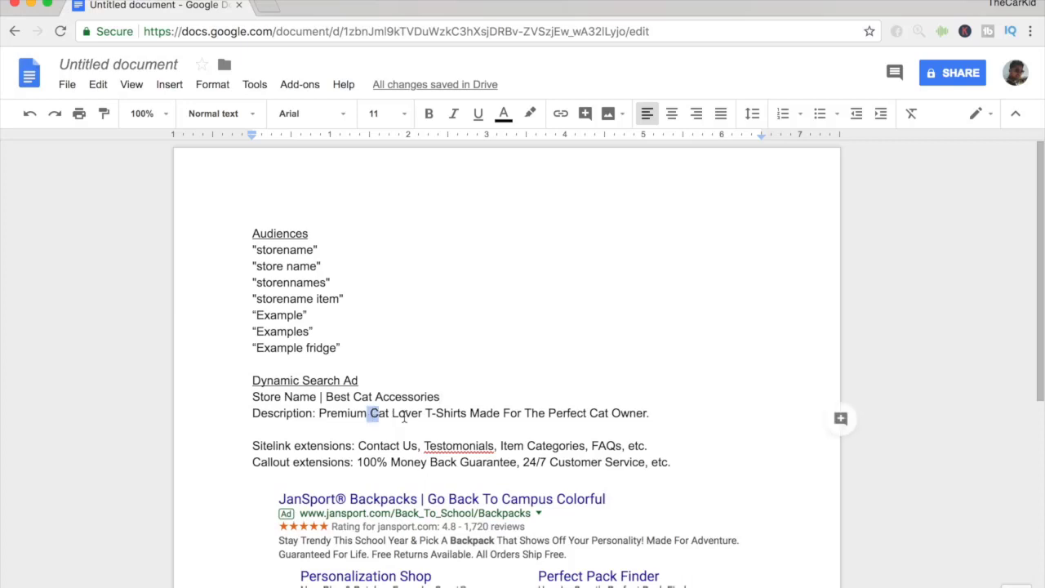
pyautogui.click(403, 417)
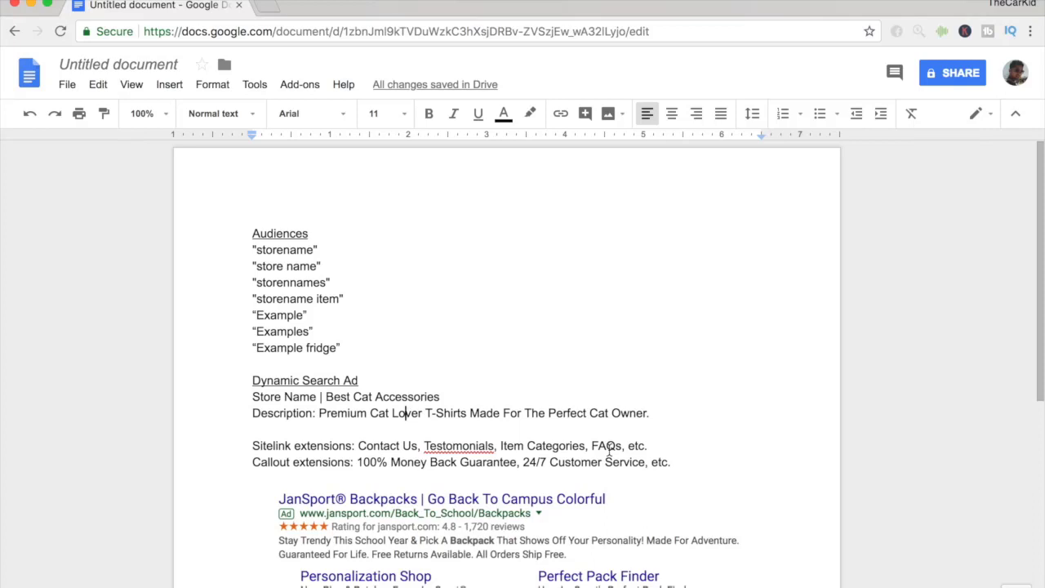
pyautogui.moveTo(418, 446); pyautogui.dragTo(362, 446)
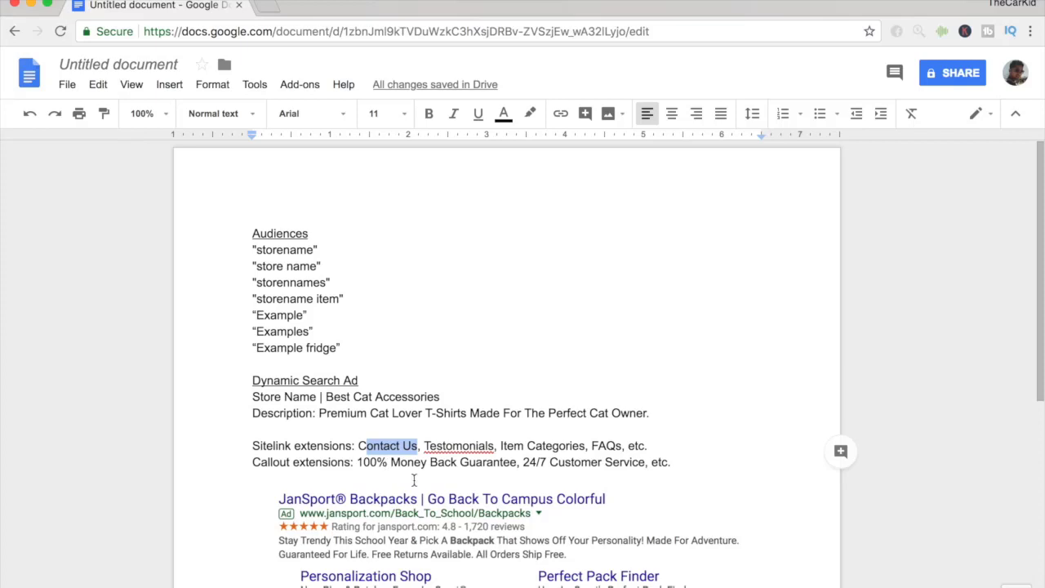
pyautogui.scroll(-2, 412, 474)
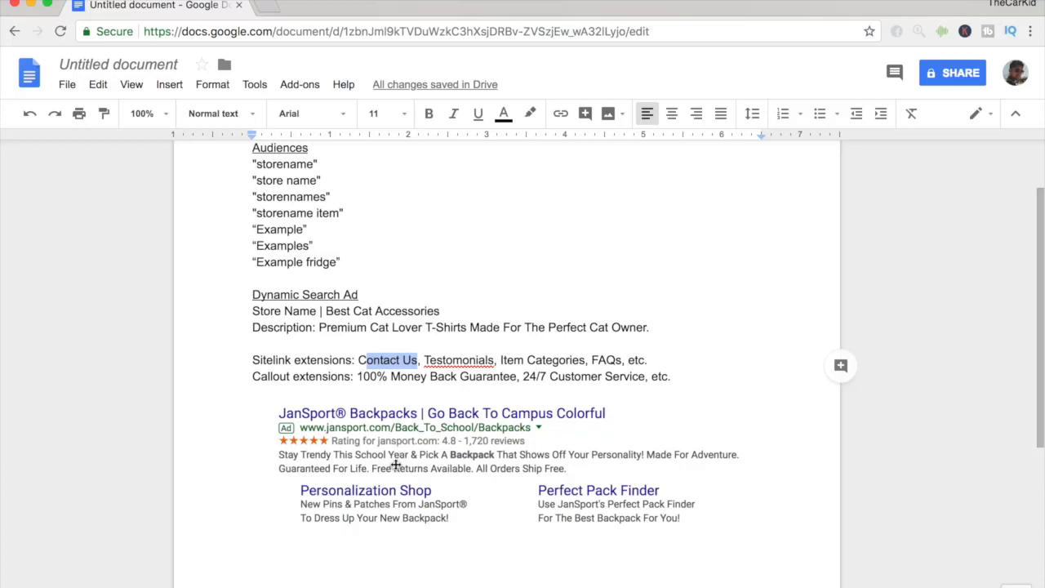
pyautogui.scroll(-1, 441, 477)
pyautogui.scroll(-1, 441, 476)
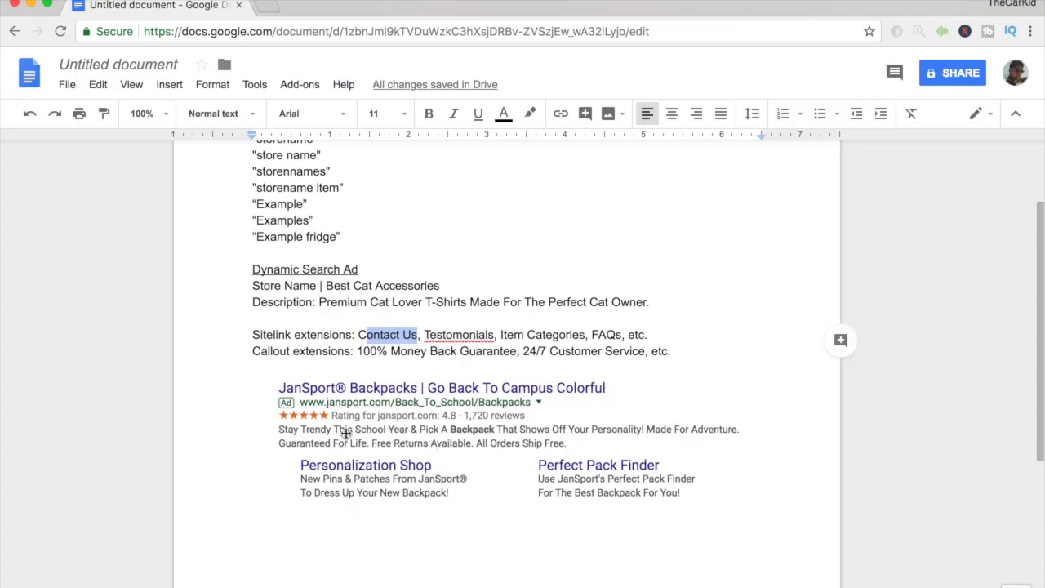